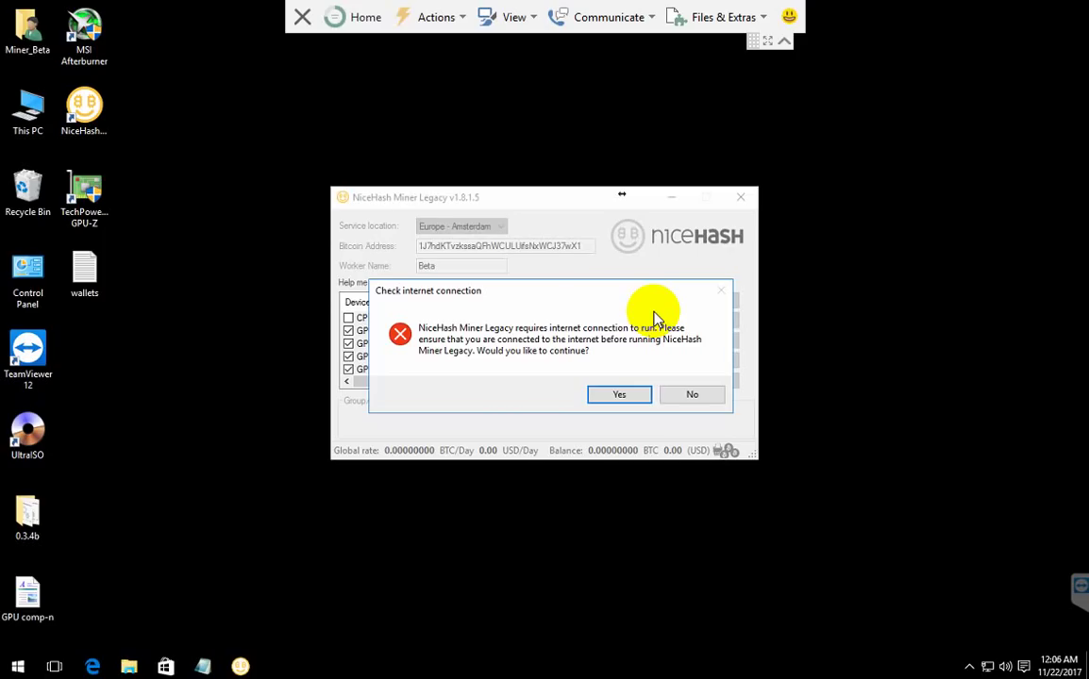
# Step: Switch to Microsoft Edge and review the MiningClub forum threads about the NiceHash SMA information and profitability data errors
pyautogui.click(481, 194)
pyautogui.click(92, 667)
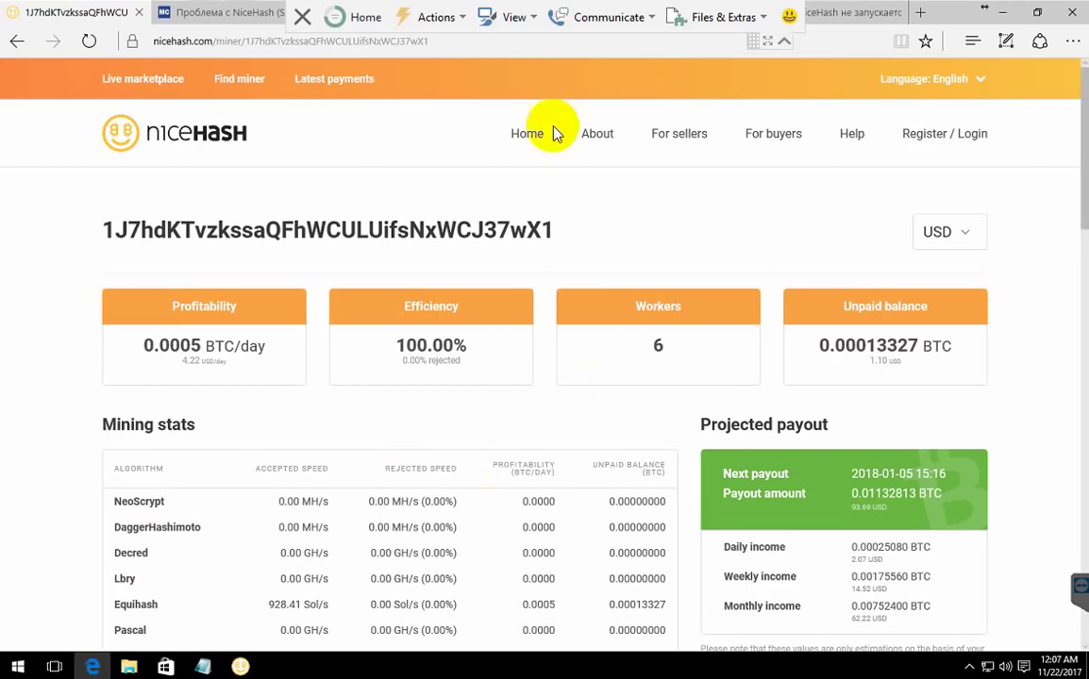
pyautogui.click(257, 15)
pyautogui.scroll(10, 427, 379)
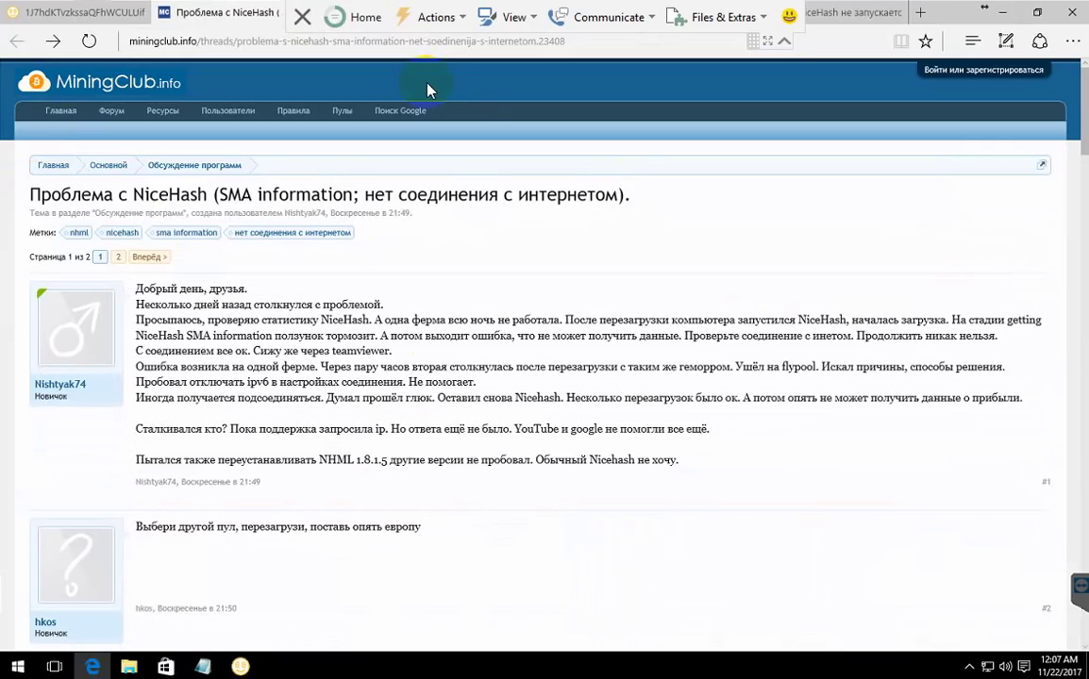
pyautogui.hotkey('alt', 'Right')
pyautogui.scroll(15, 427, 87)
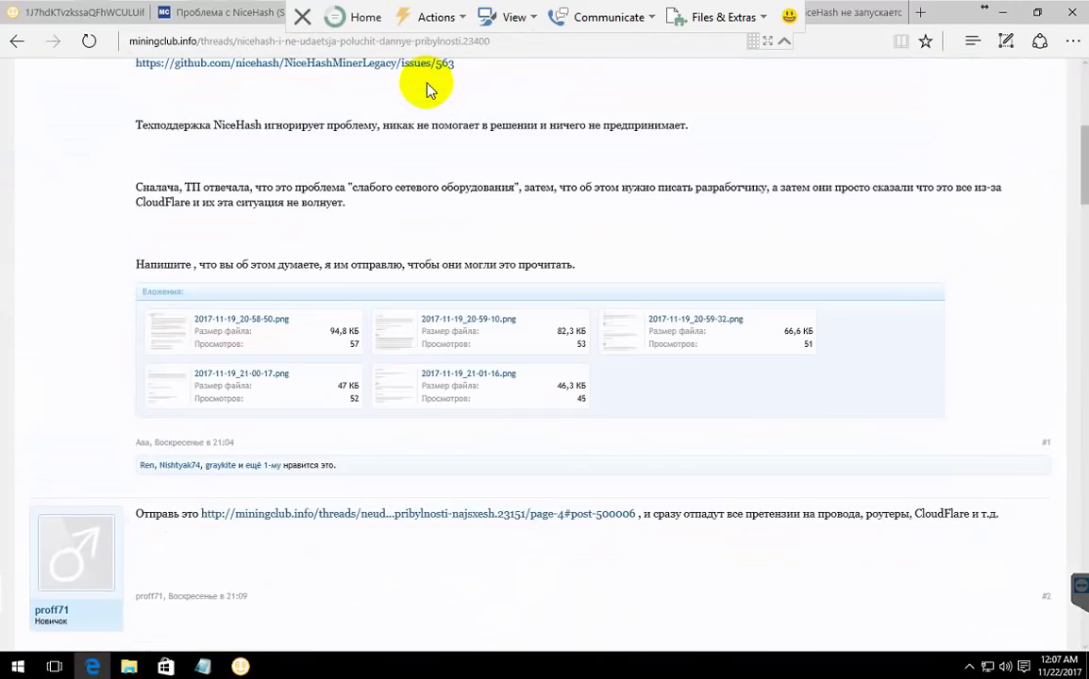
pyautogui.scroll(2, 428, 88)
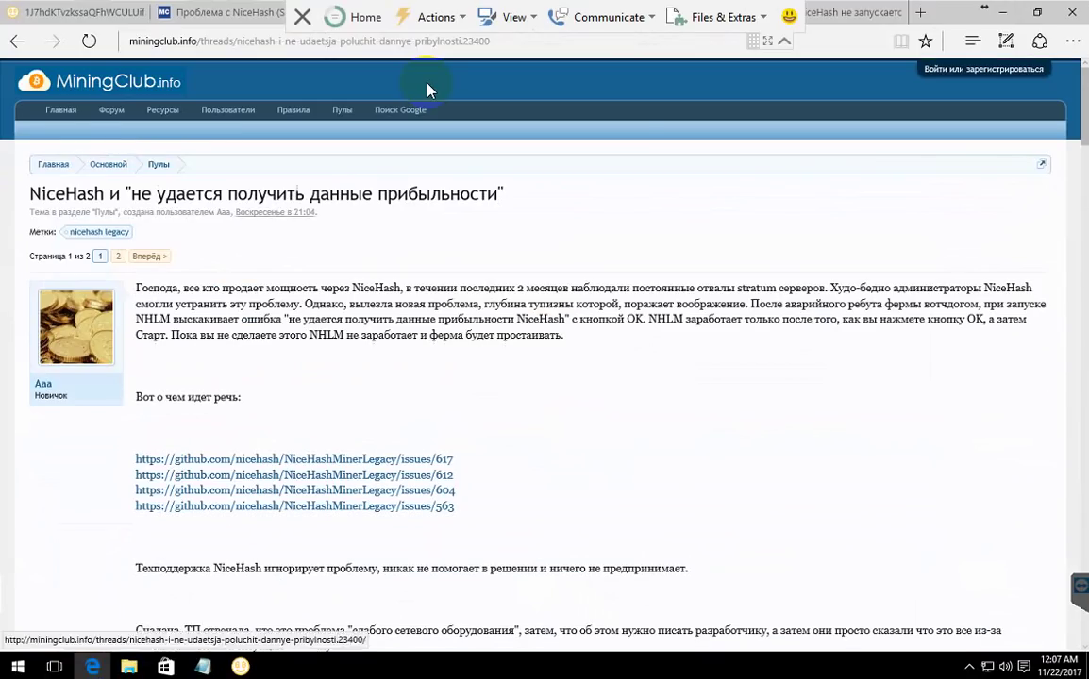
pyautogui.scroll(-5, 428, 88)
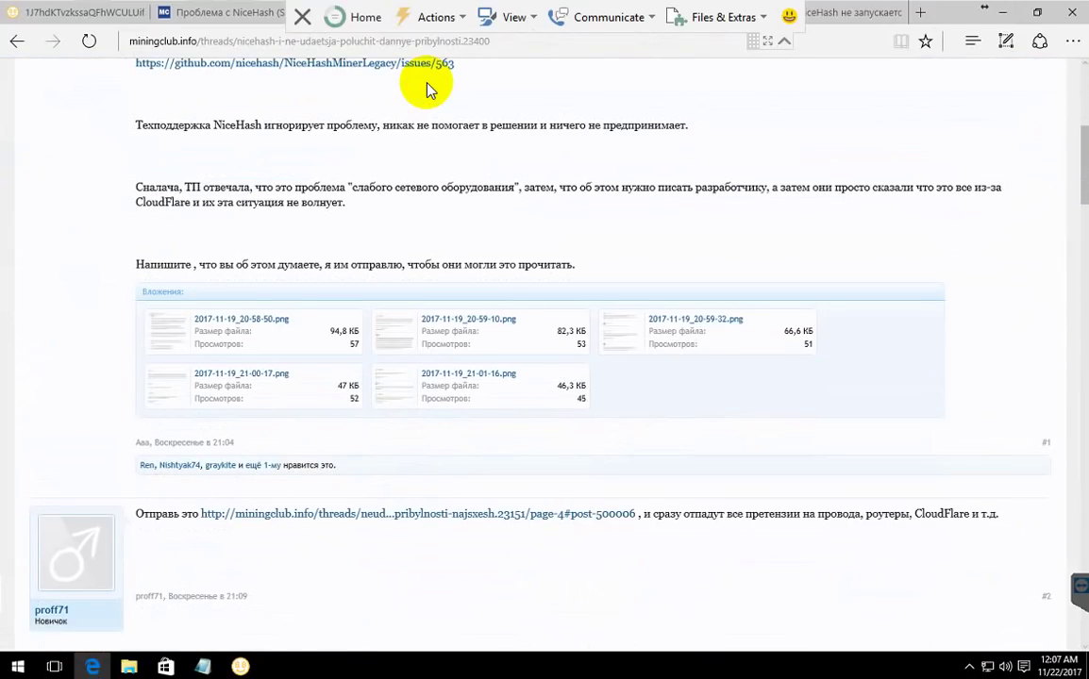
pyautogui.scroll(-2, 427, 88)
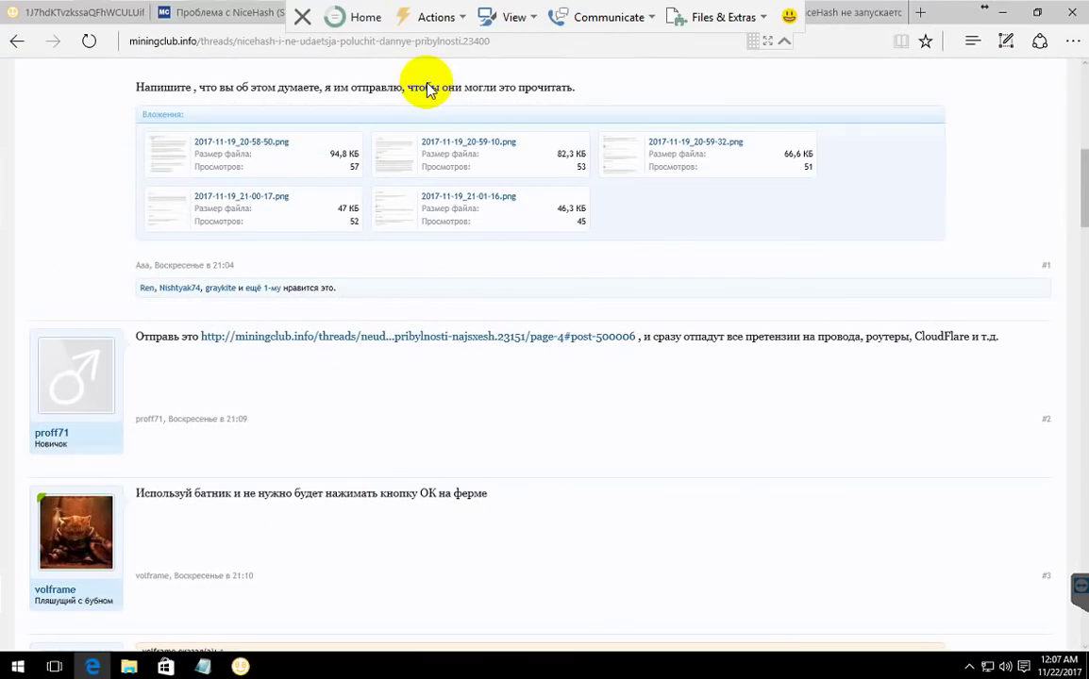
# Step: Look through the open YouTube results for "nicehash sma connection" and the NiceHash launch error video, and minimize the browser
pyautogui.hotkey('ctrl', 'Tab')
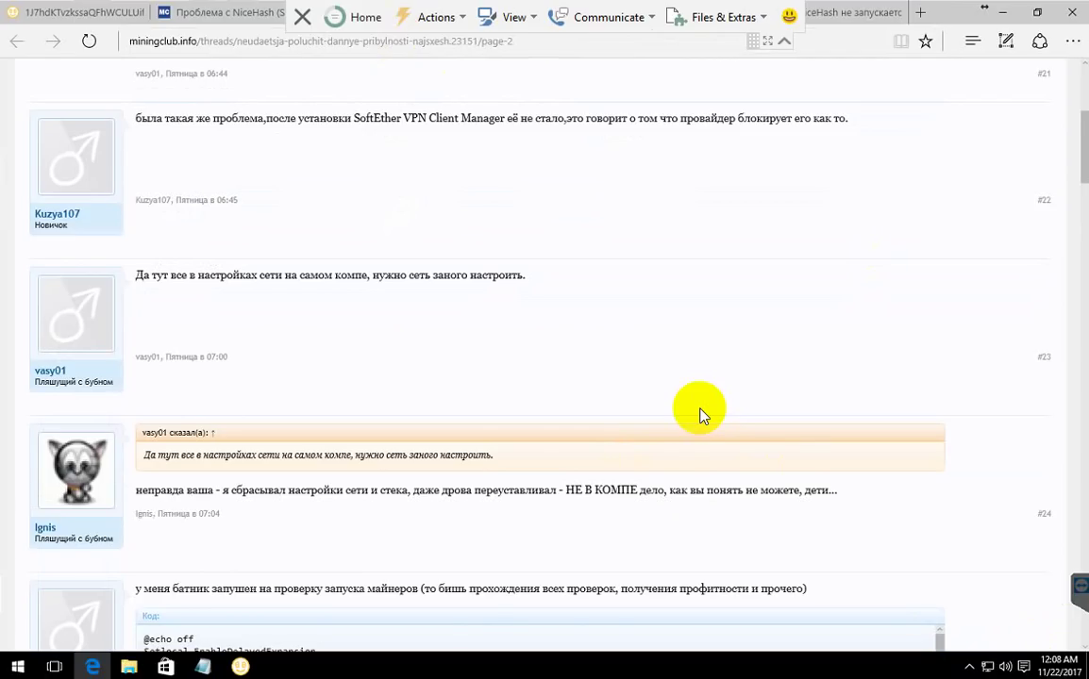
pyautogui.hotkey('ctrl', 'Tab')
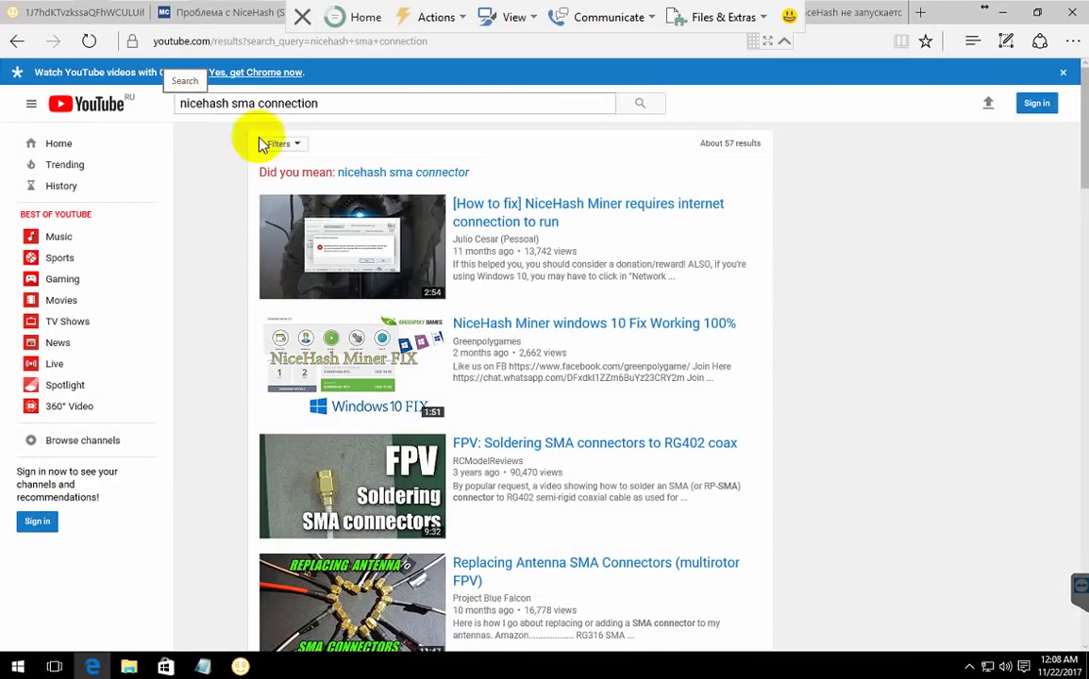
pyautogui.scroll(-7, 567, 228)
pyautogui.scroll(7, 573, 236)
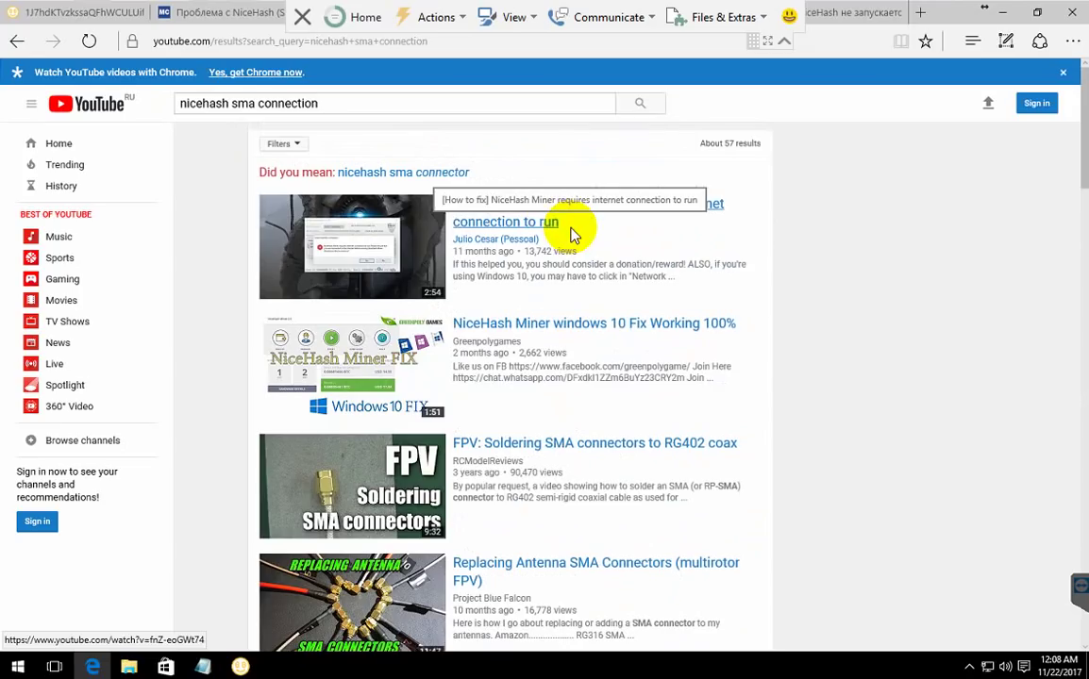
pyautogui.click(869, 21)
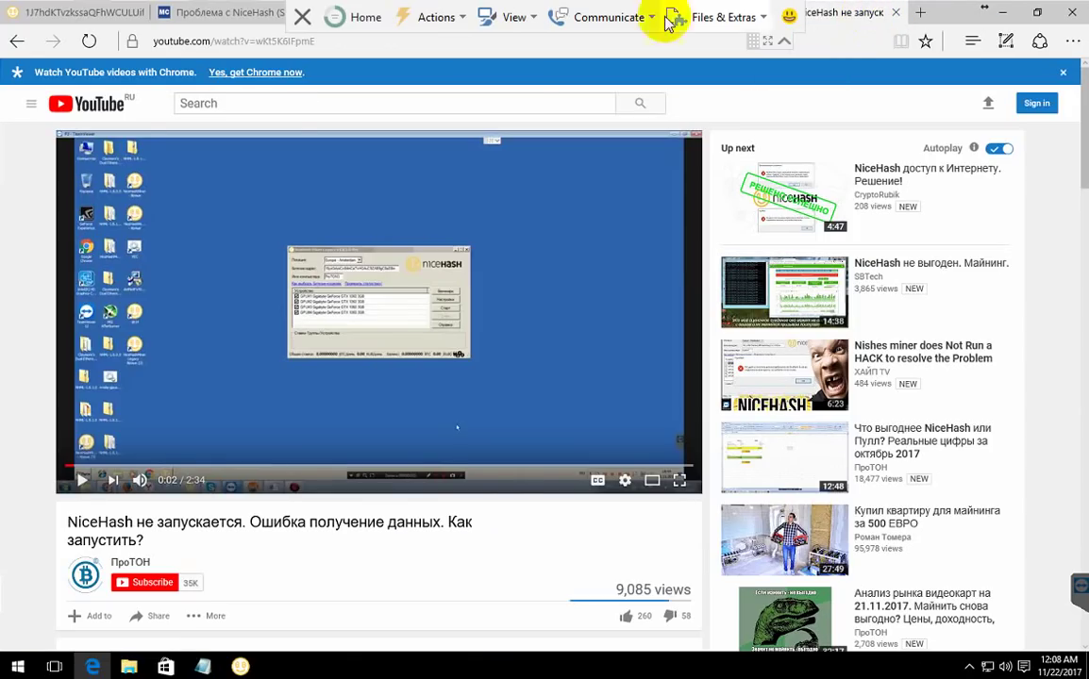
pyautogui.click(236, 20)
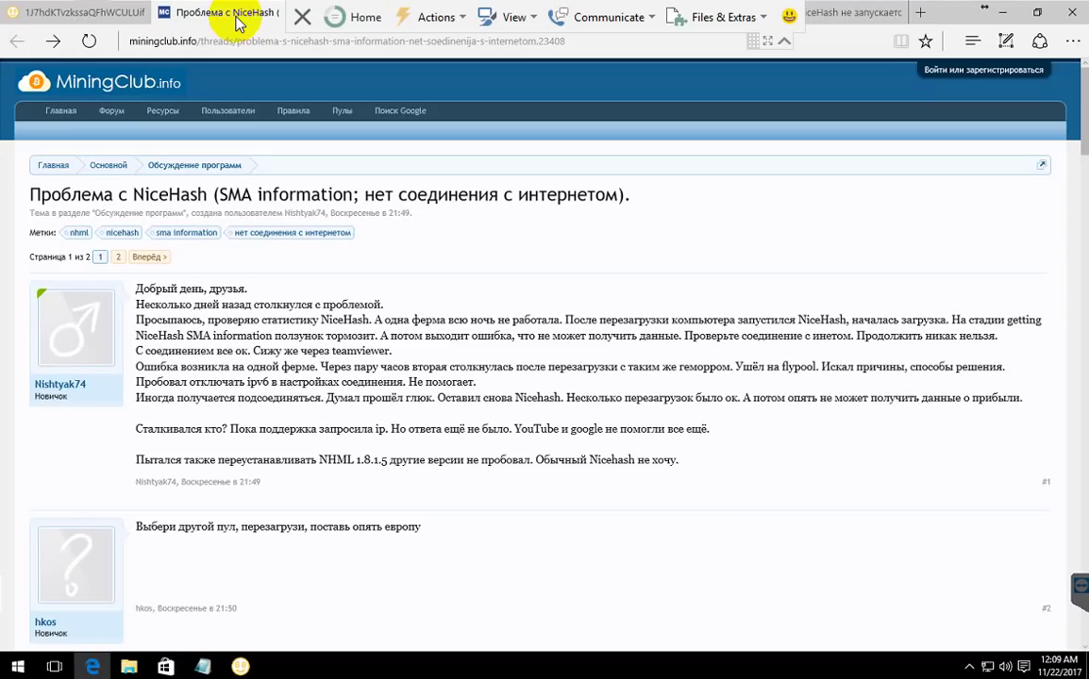
pyautogui.click(1003, 13)
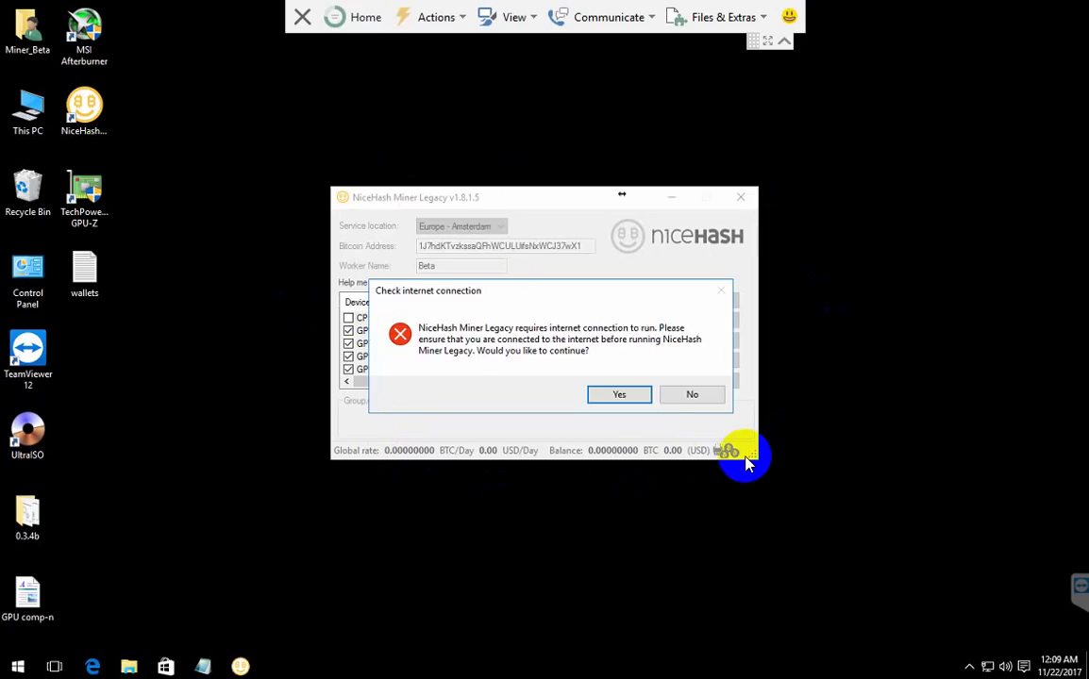
# Step: Continue past the internet connection warning, dismiss the profitability data error, and close NiceHash Miner Legacy
pyautogui.click(630, 400)
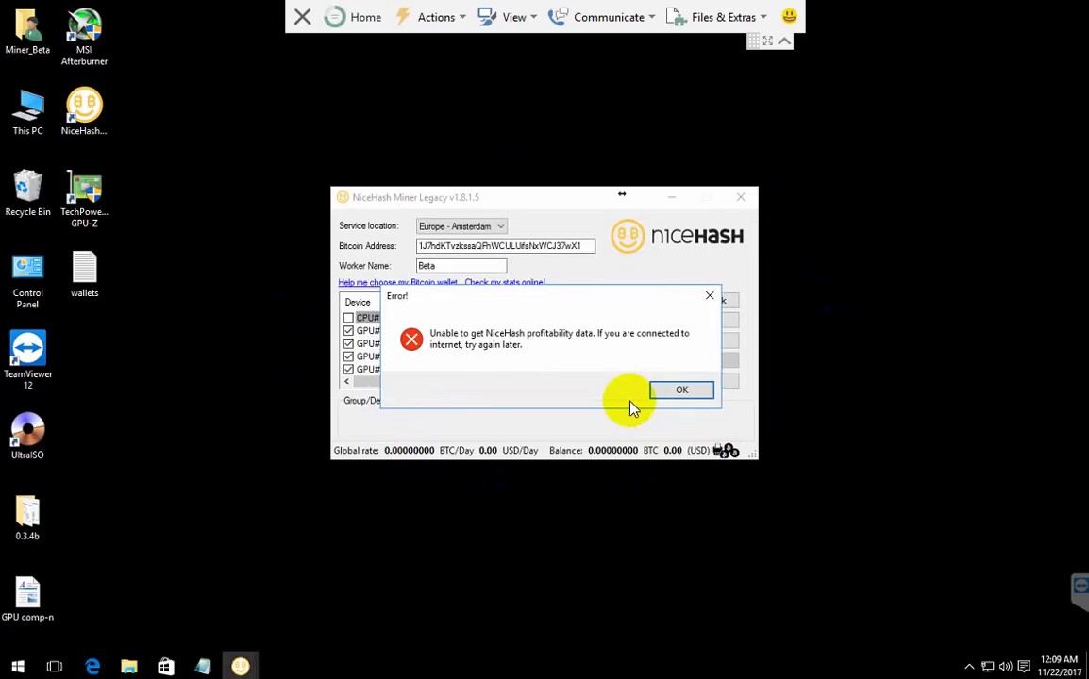
pyautogui.click(655, 394)
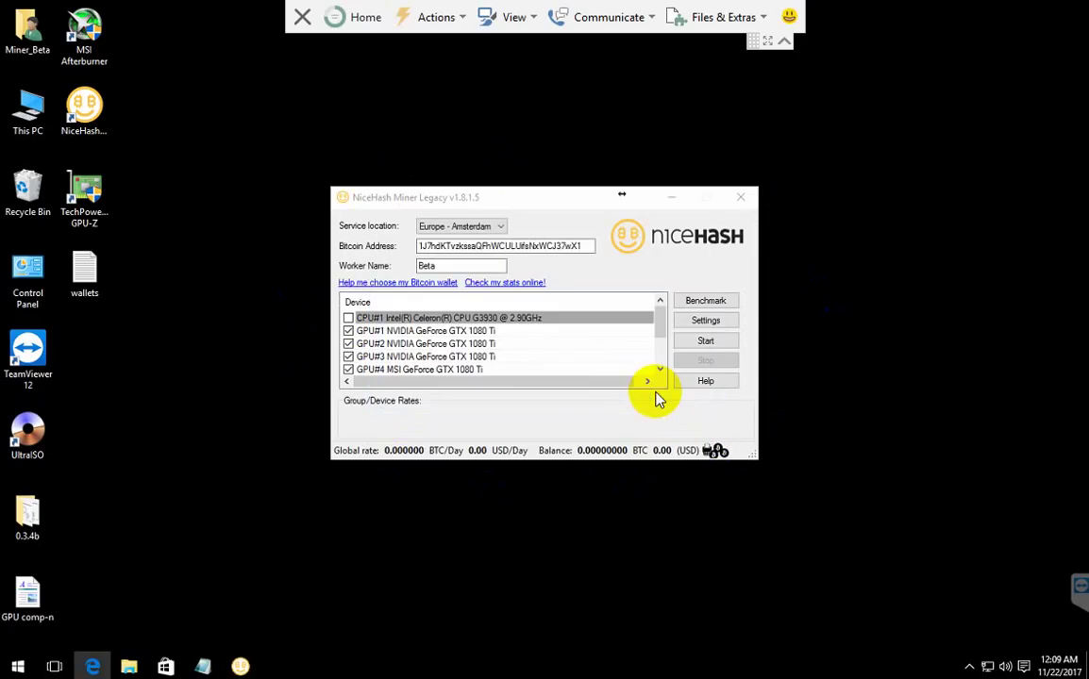
pyautogui.click(565, 200)
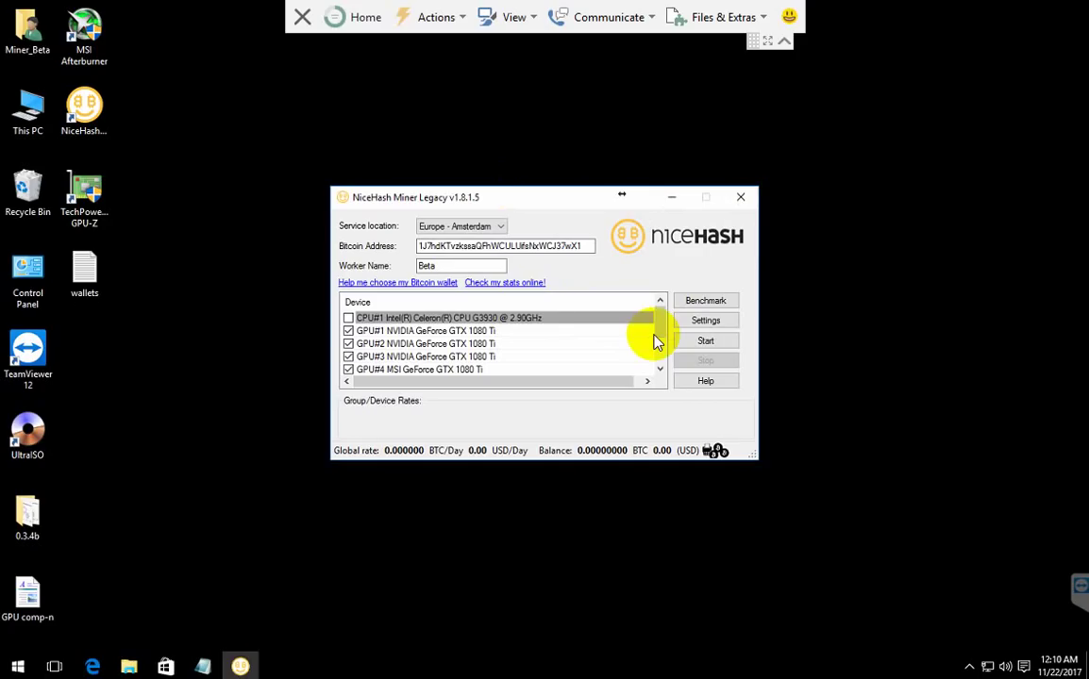
pyautogui.click(741, 198)
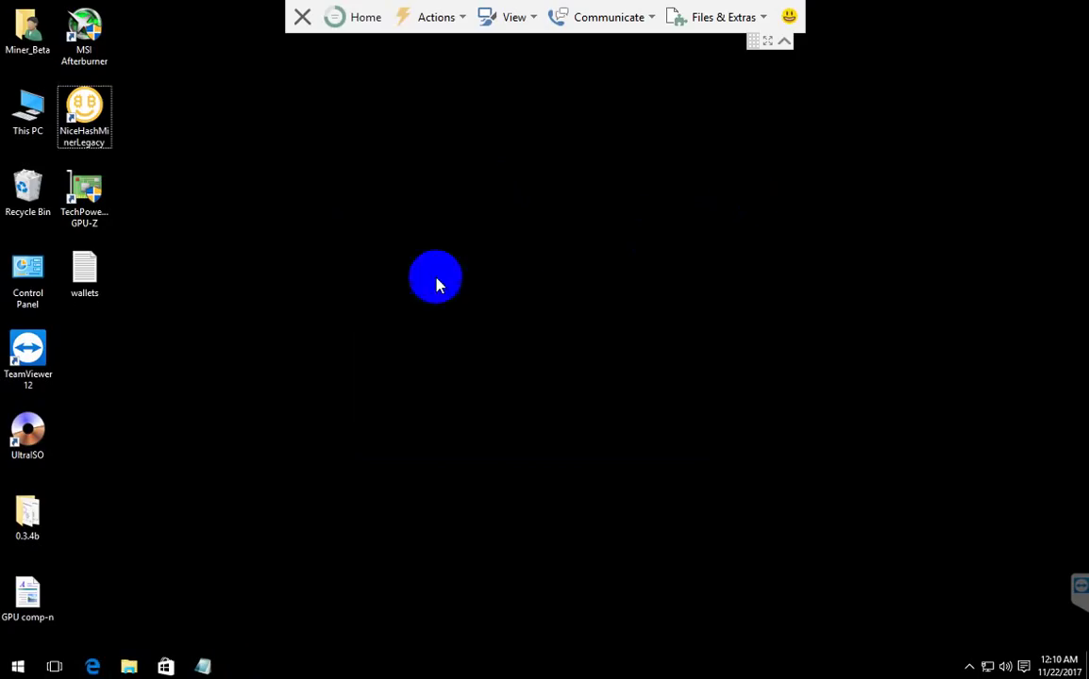
# Step: Open the 0.3.4b folder from the desktop and look through its miner batch files
pyautogui.doubleClick(31, 510)
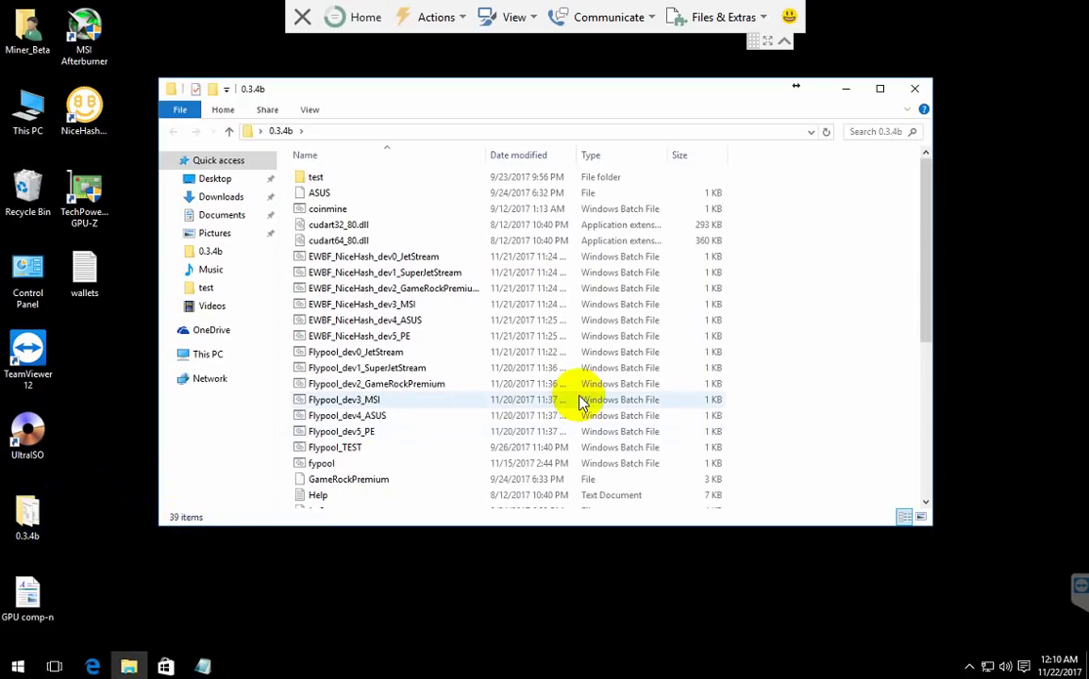
pyautogui.scroll(-6, 671, 330)
pyautogui.scroll(6, 671, 330)
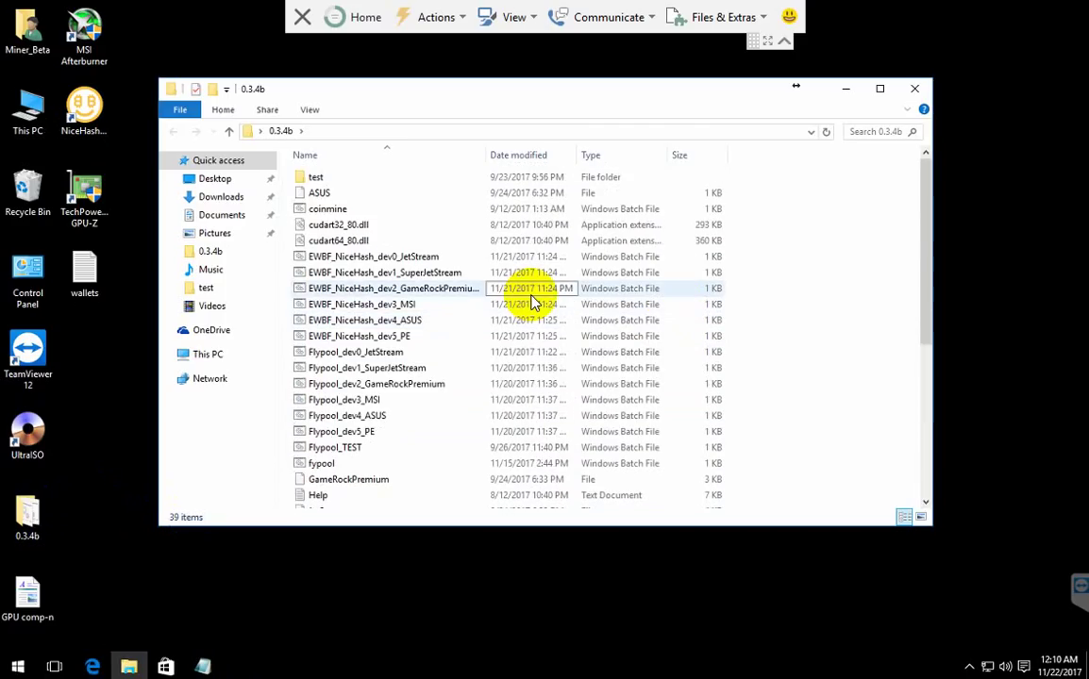
pyautogui.scroll(-5, 531, 301)
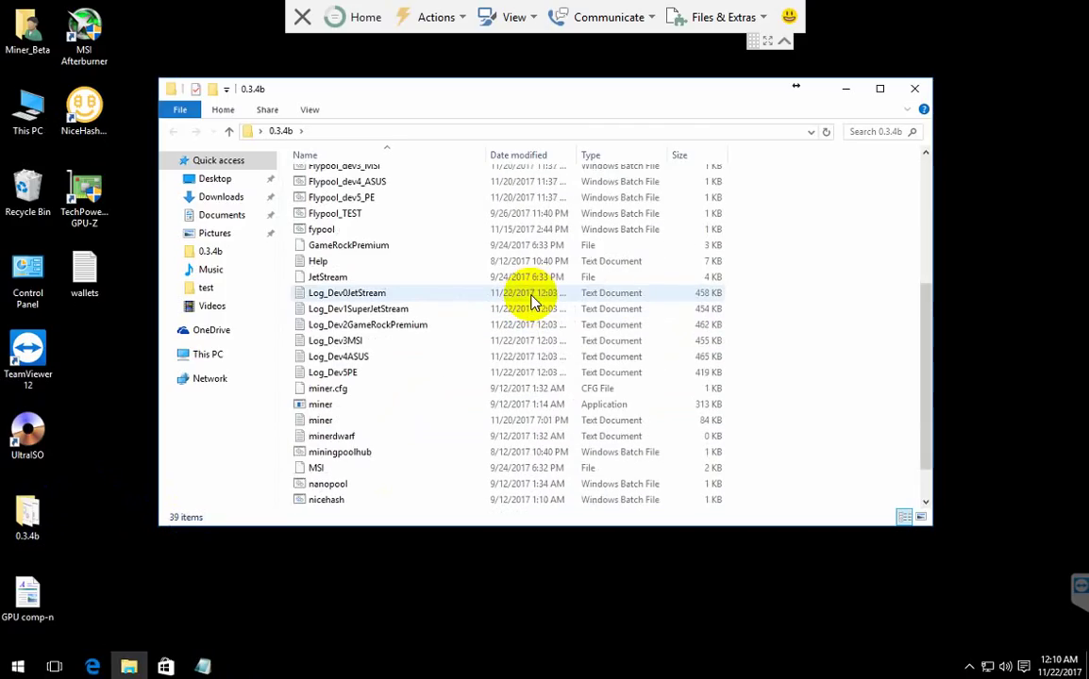
# Step: Open the fypool batch file for editing in Notepad, examine its port, user and remaining miner parameters, and close it
pyautogui.click(328, 243)
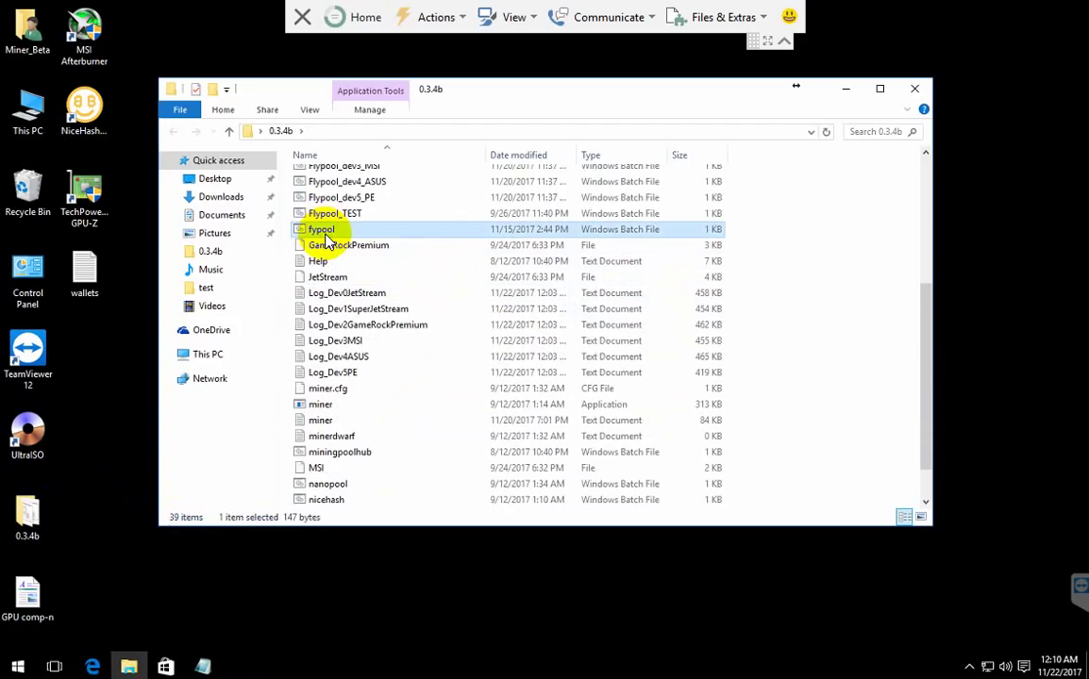
pyautogui.rightClick(326, 242)
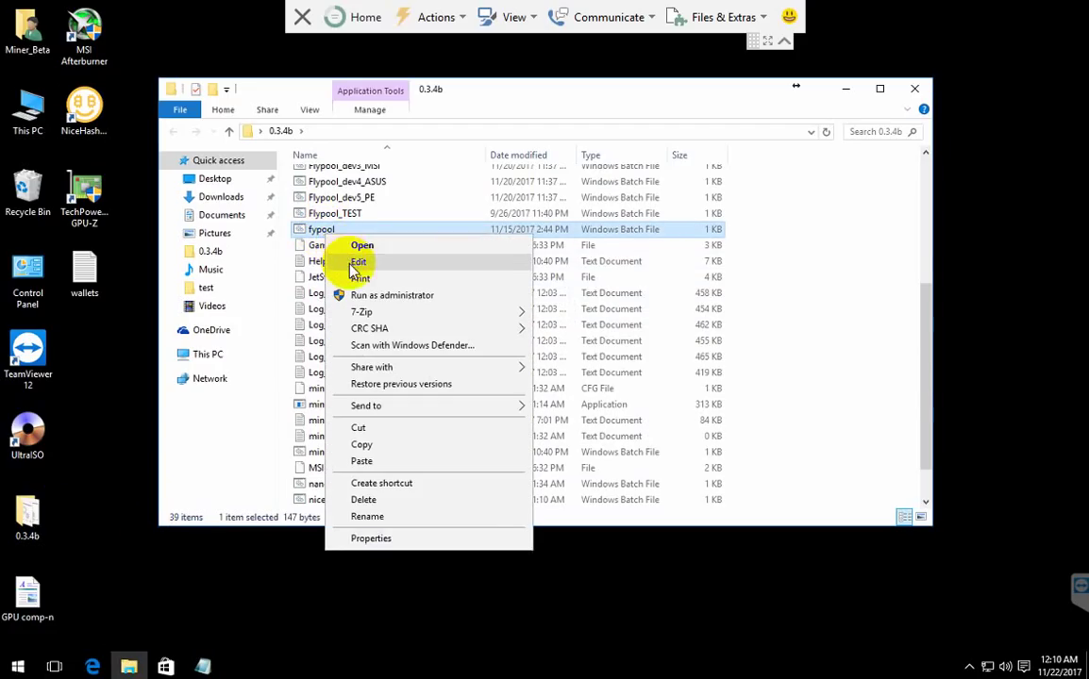
pyautogui.click(351, 266)
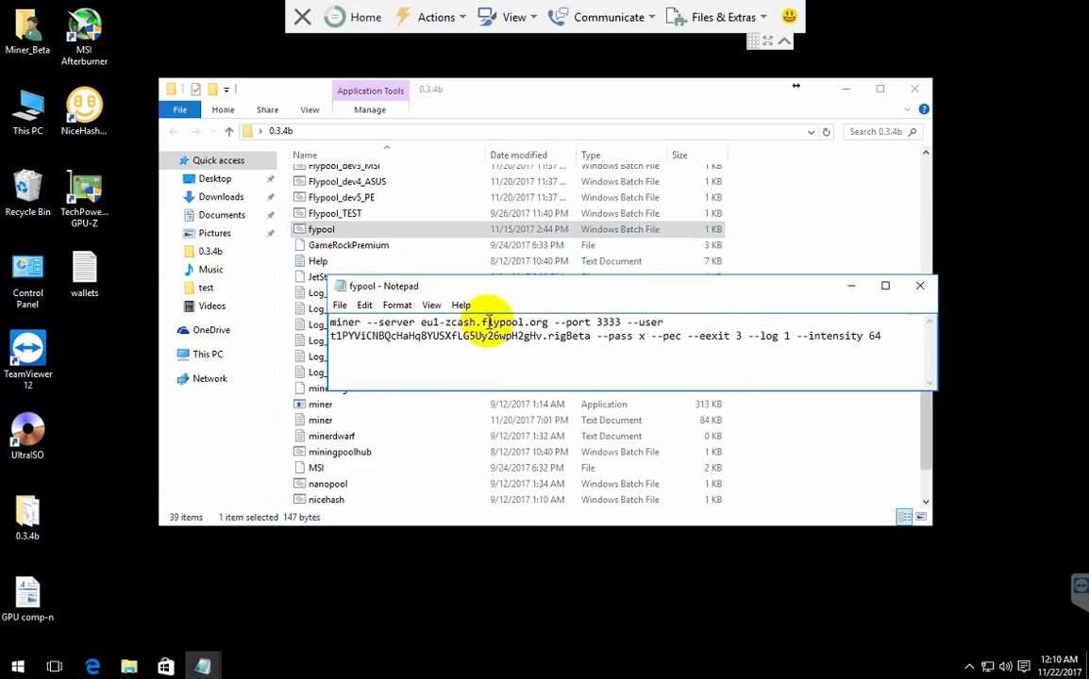
pyautogui.doubleClick(604, 321)
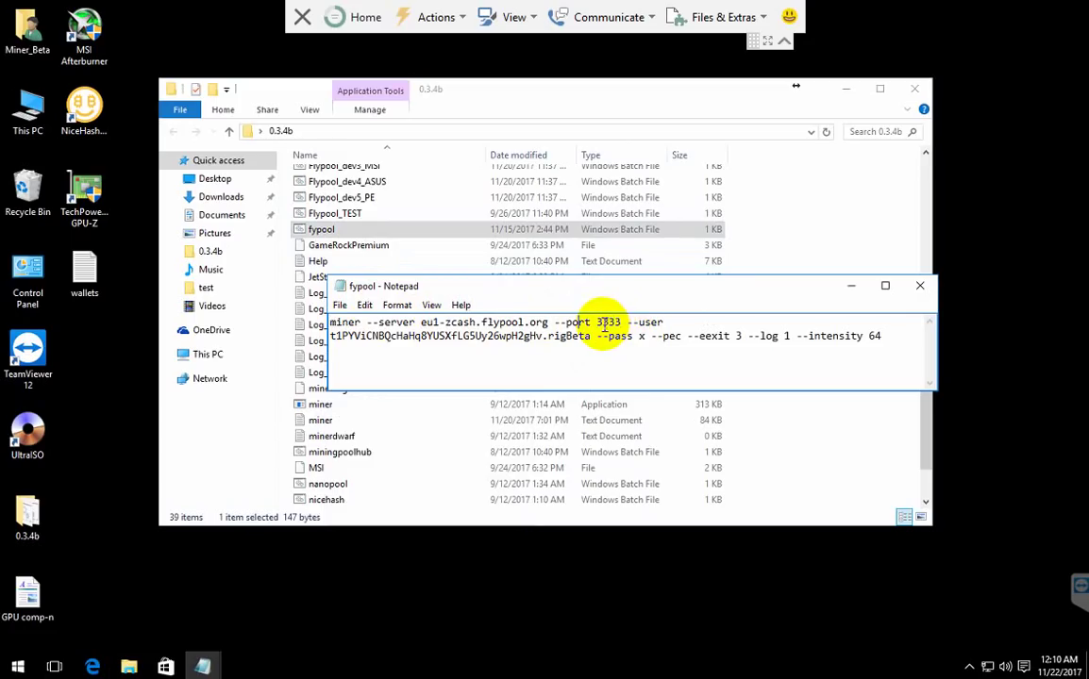
pyautogui.click(600, 321)
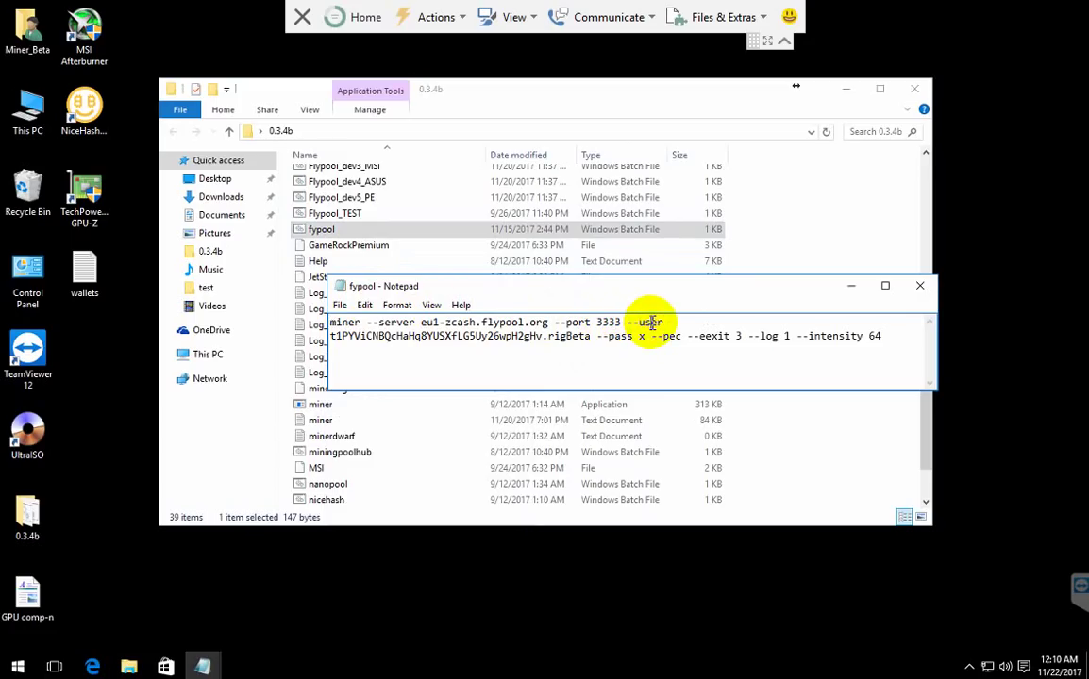
pyautogui.doubleClick(355, 336)
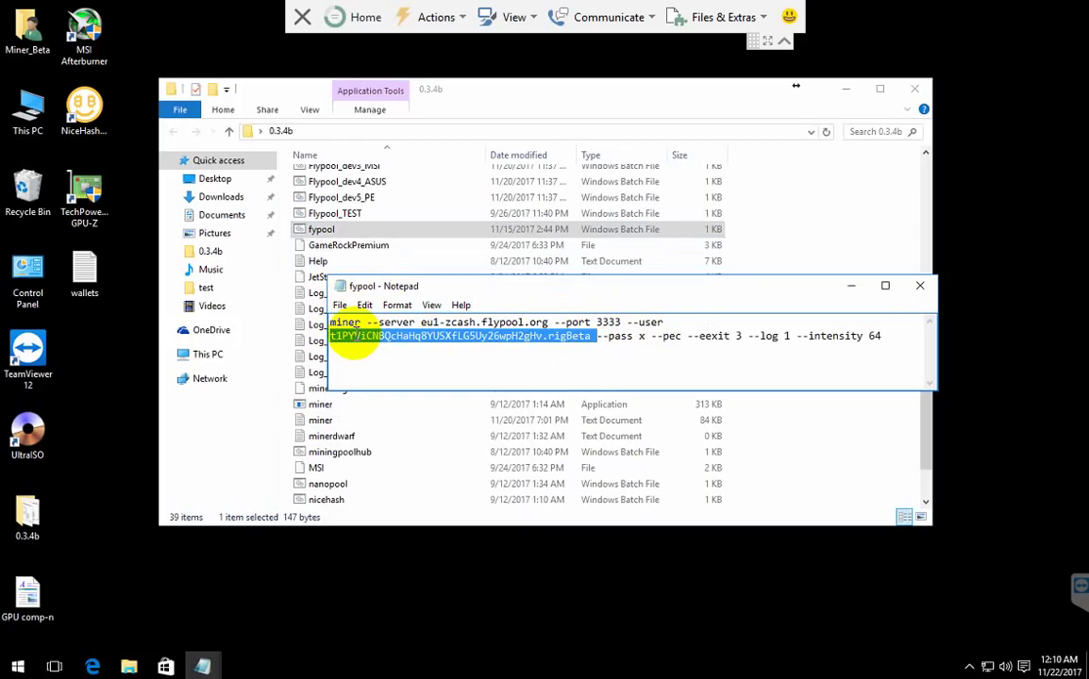
pyautogui.click(641, 337)
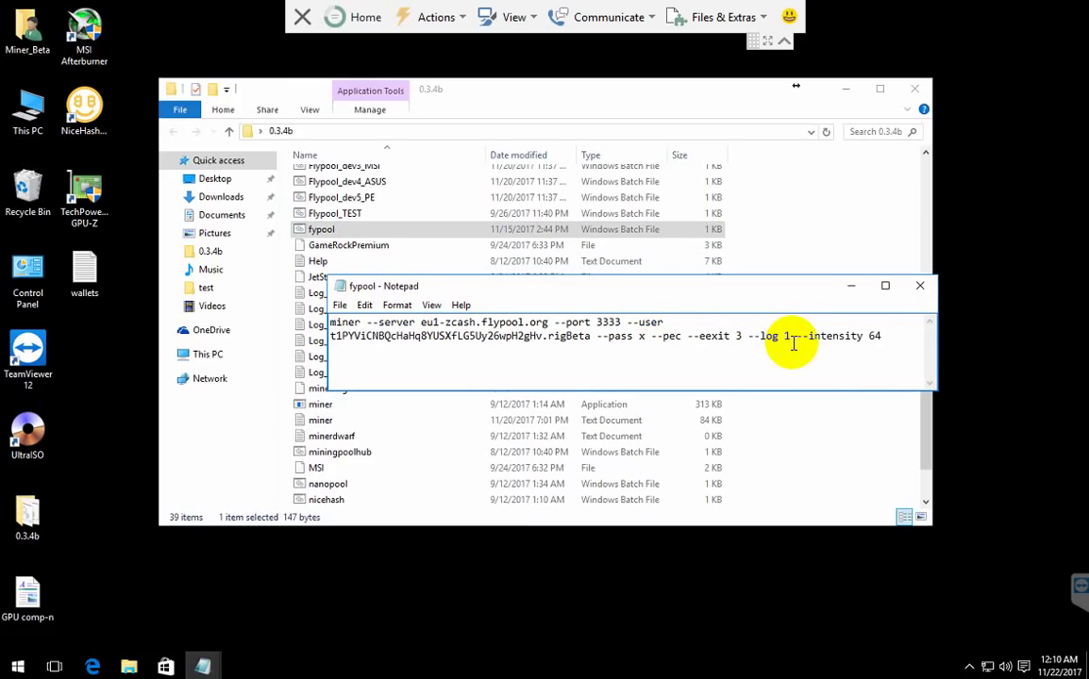
pyautogui.click(920, 300)
# Step: Open the nicehash batch file for editing in Notepad and examine its port and server address
pyautogui.scroll(-1, 628, 272)
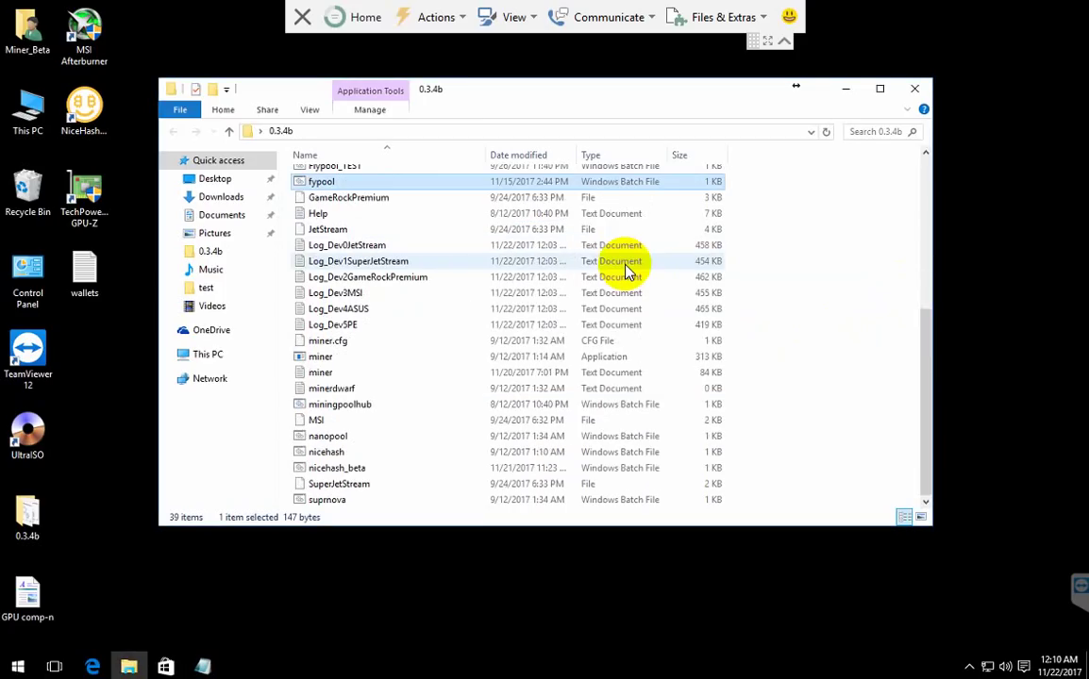
pyautogui.click(338, 454)
pyautogui.rightClick(342, 458)
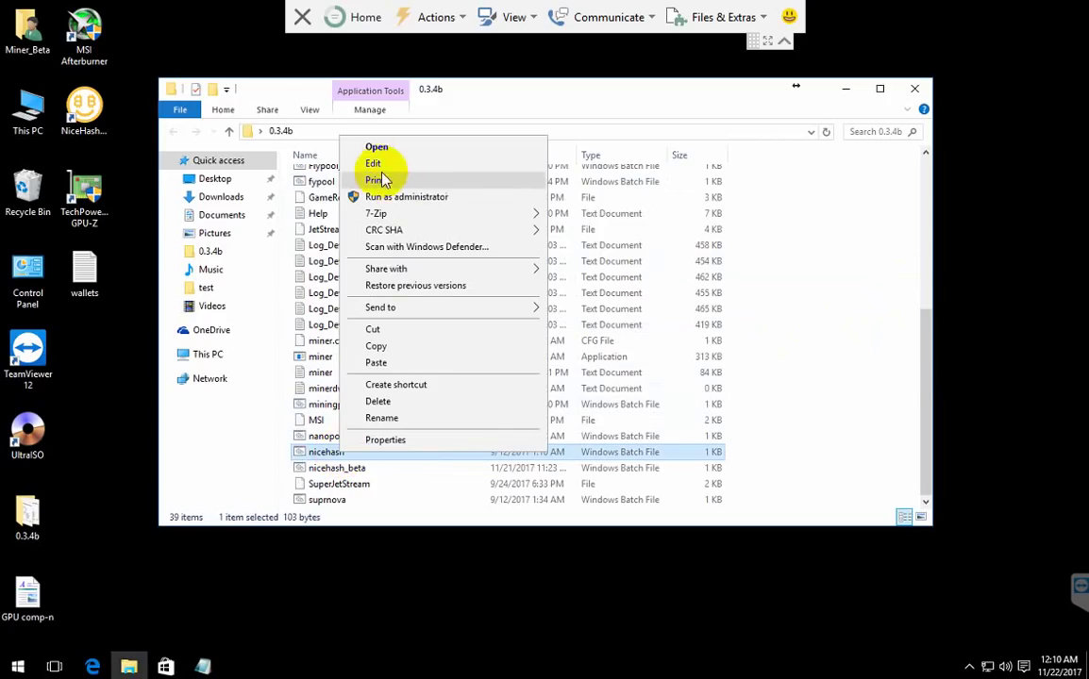
pyautogui.click(373, 164)
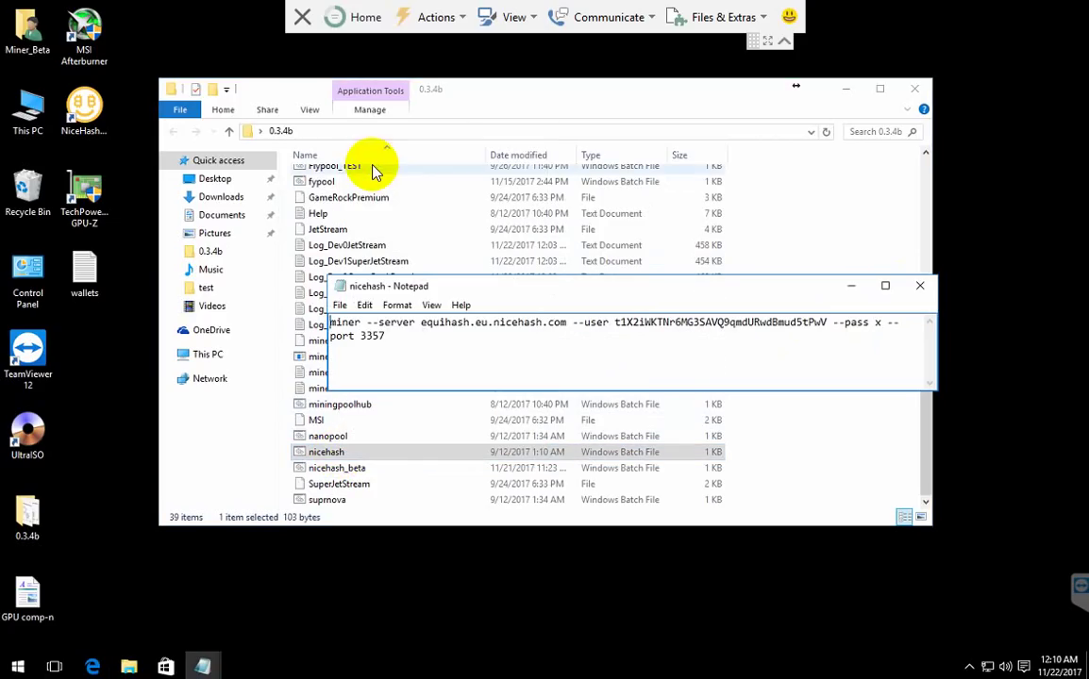
pyautogui.doubleClick(376, 338)
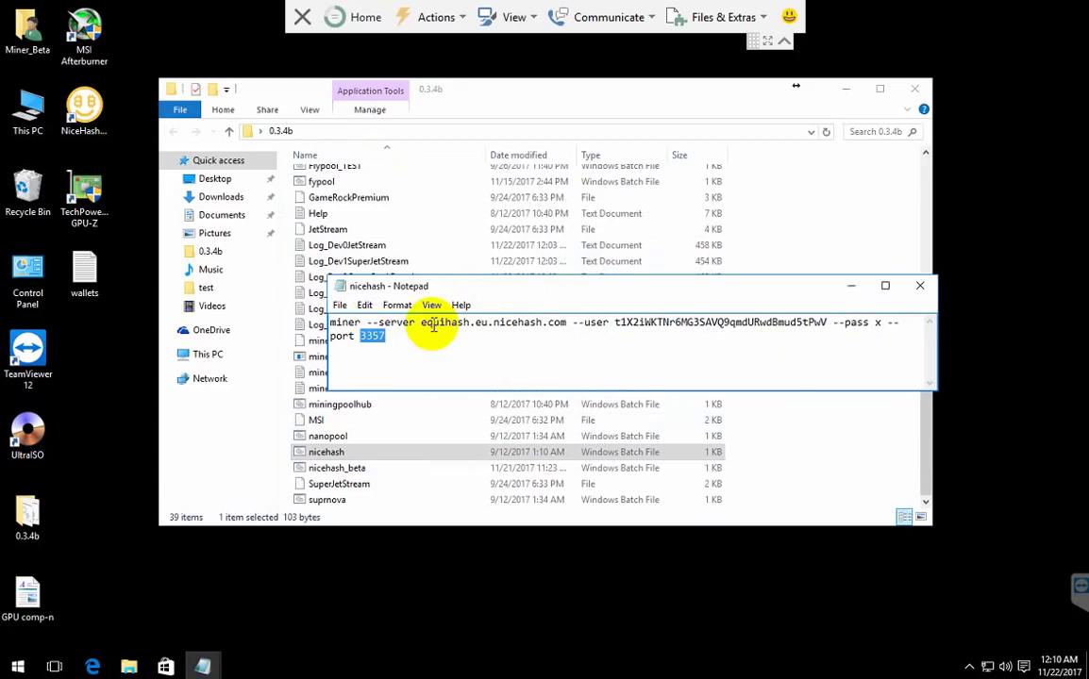
pyautogui.moveTo(421, 322); pyautogui.dragTo(567, 324)
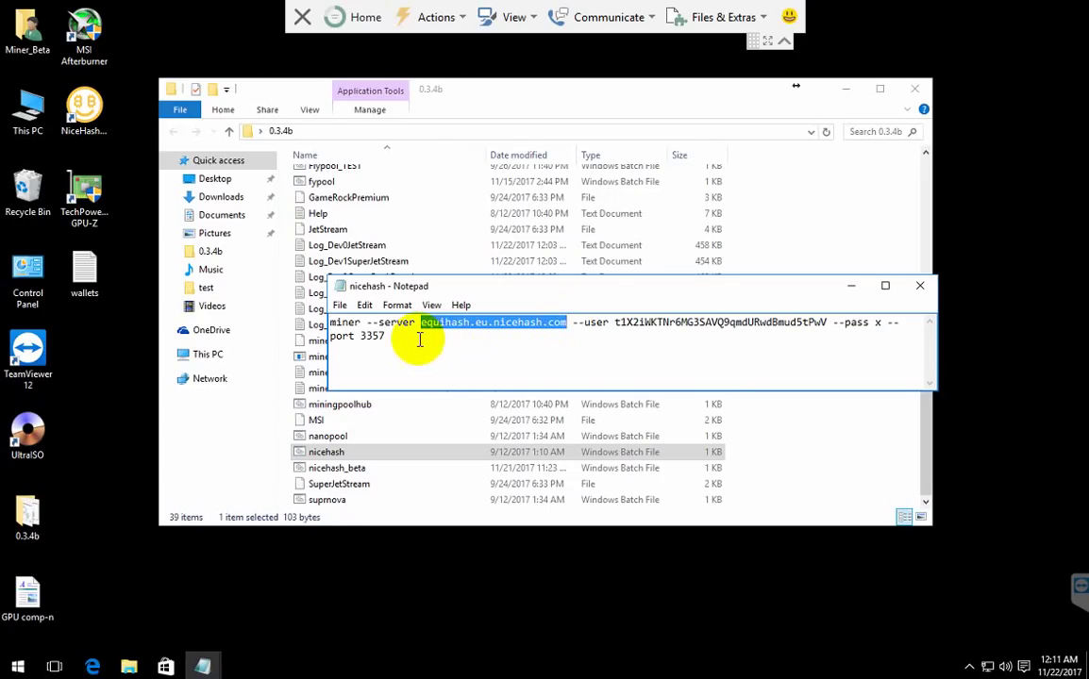
# Step: Reopen the fypool batch file in Notepad to check its pool server address, and close it
pyautogui.click(318, 183)
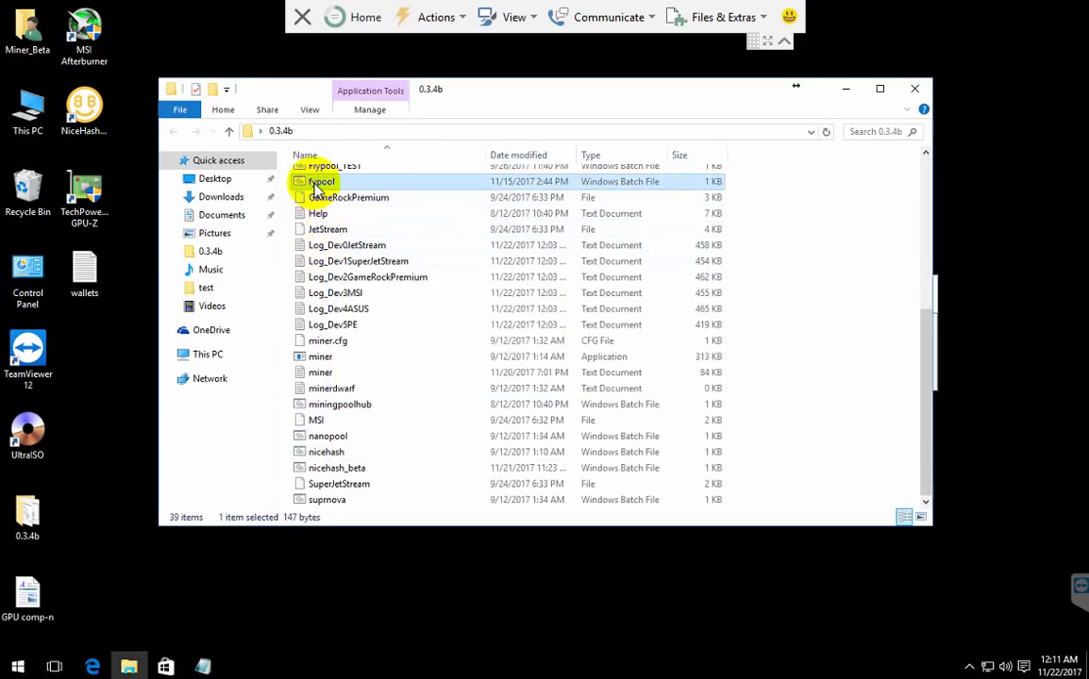
pyautogui.rightClick(319, 183)
pyautogui.click(347, 213)
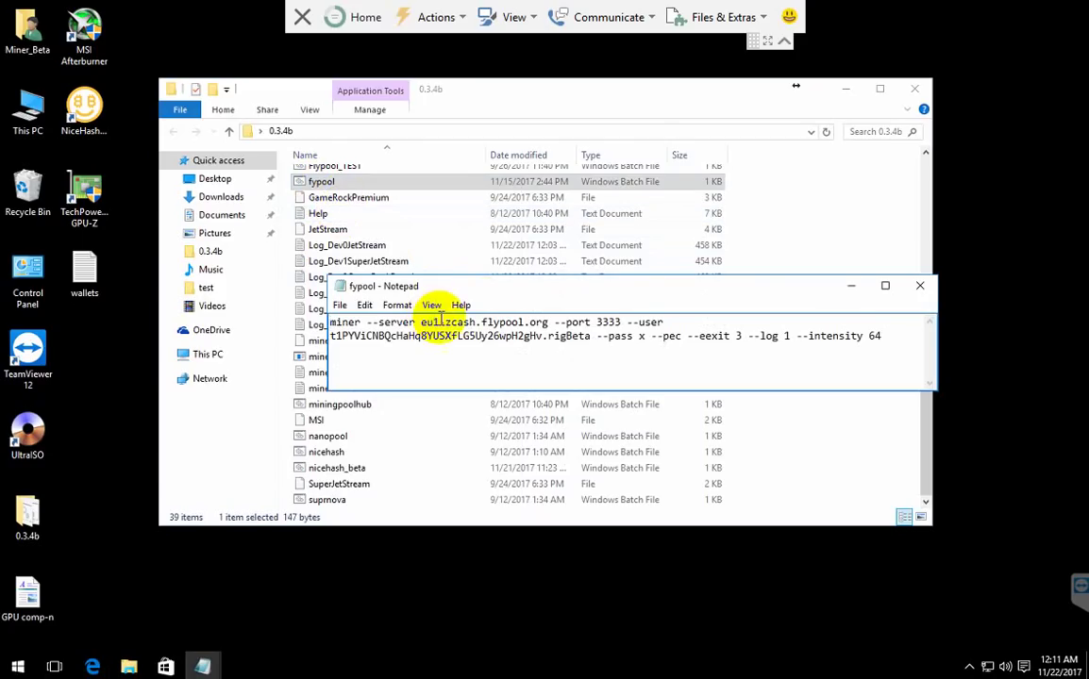
pyautogui.moveTo(446, 322); pyautogui.dragTo(533, 323)
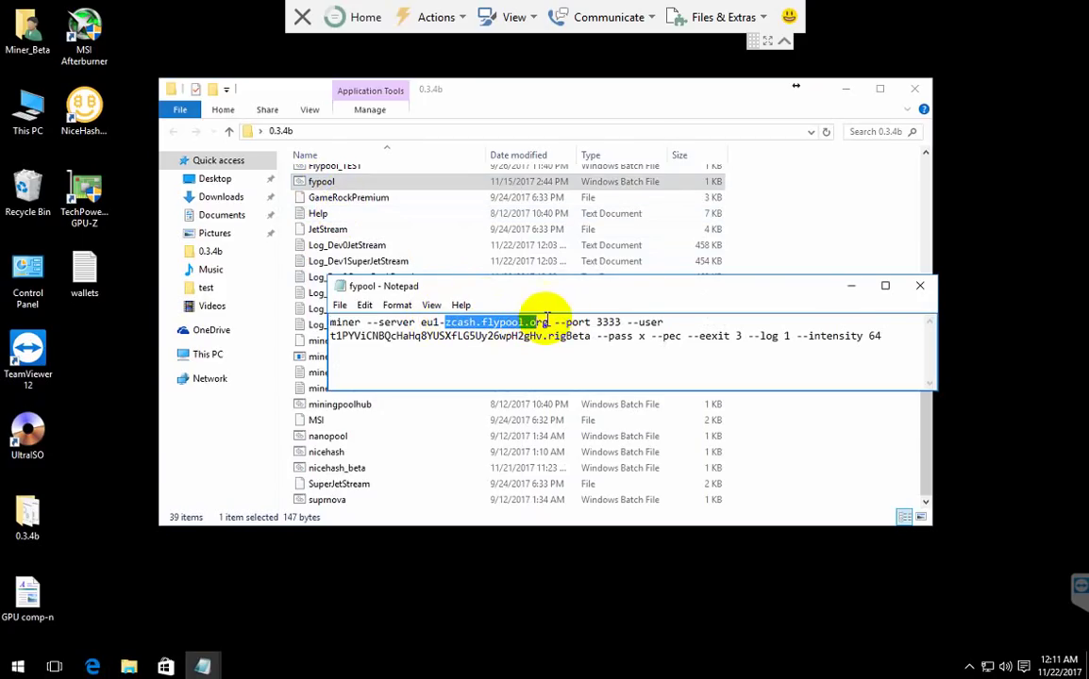
pyautogui.click(920, 285)
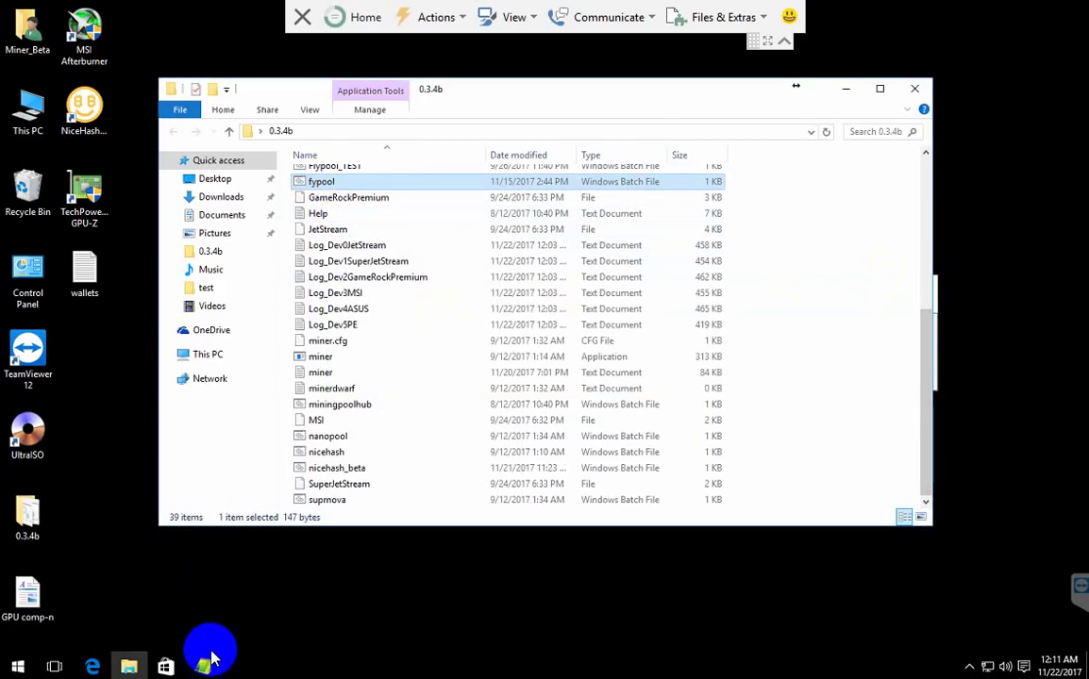
# Step: Open the nicehash batch file for editing in Notepad, examine its server region, user wallet and port parameters, and close it
pyautogui.moveTo(203, 665)
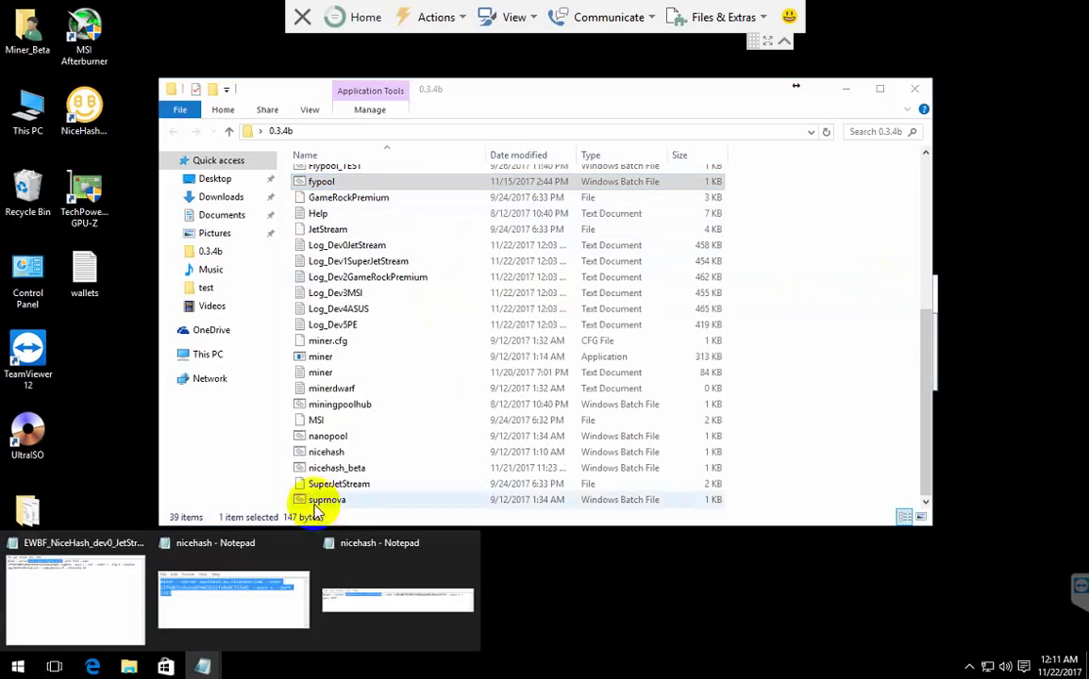
pyautogui.click(268, 585)
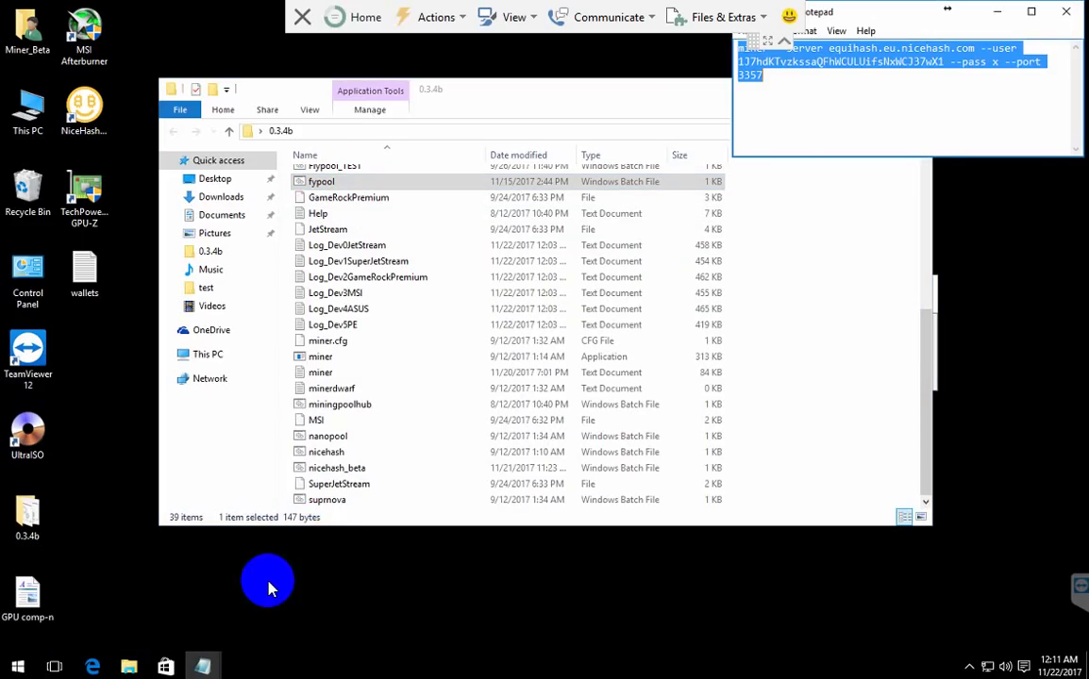
pyautogui.rightClick(330, 451)
pyautogui.click(364, 164)
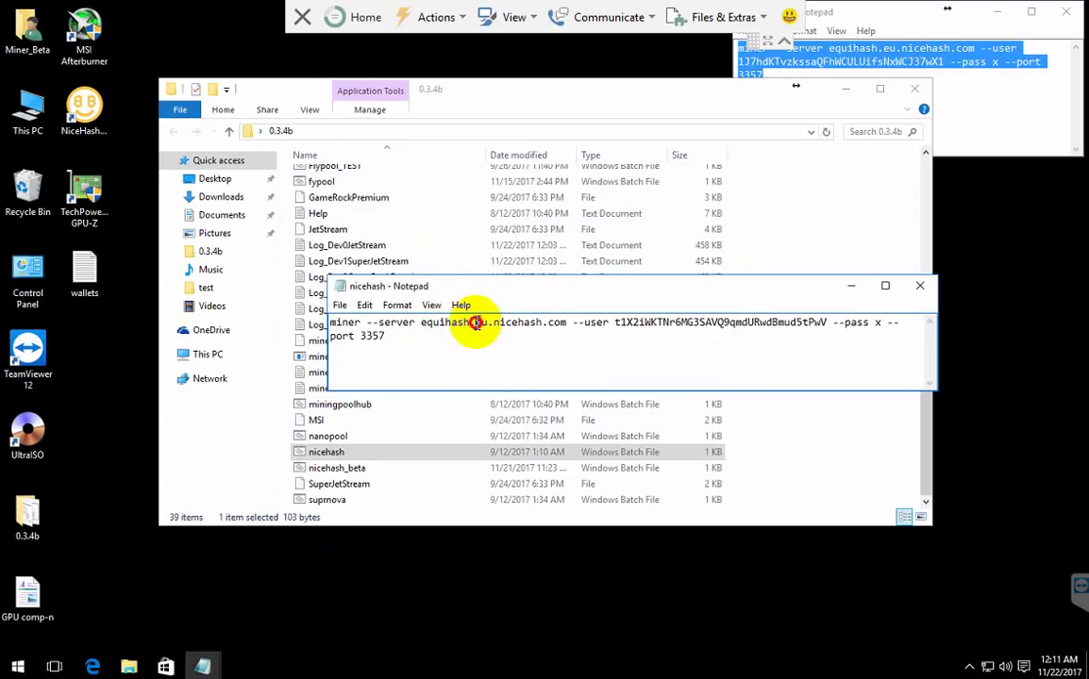
pyautogui.moveTo(475, 322); pyautogui.dragTo(489, 323)
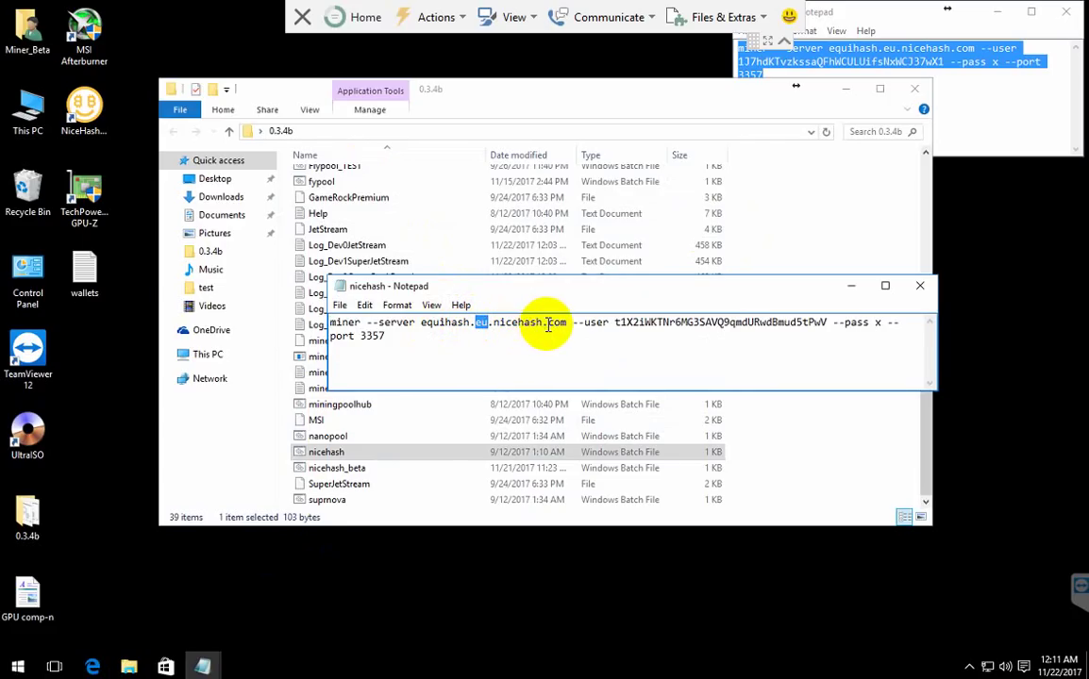
pyautogui.doubleClick(645, 324)
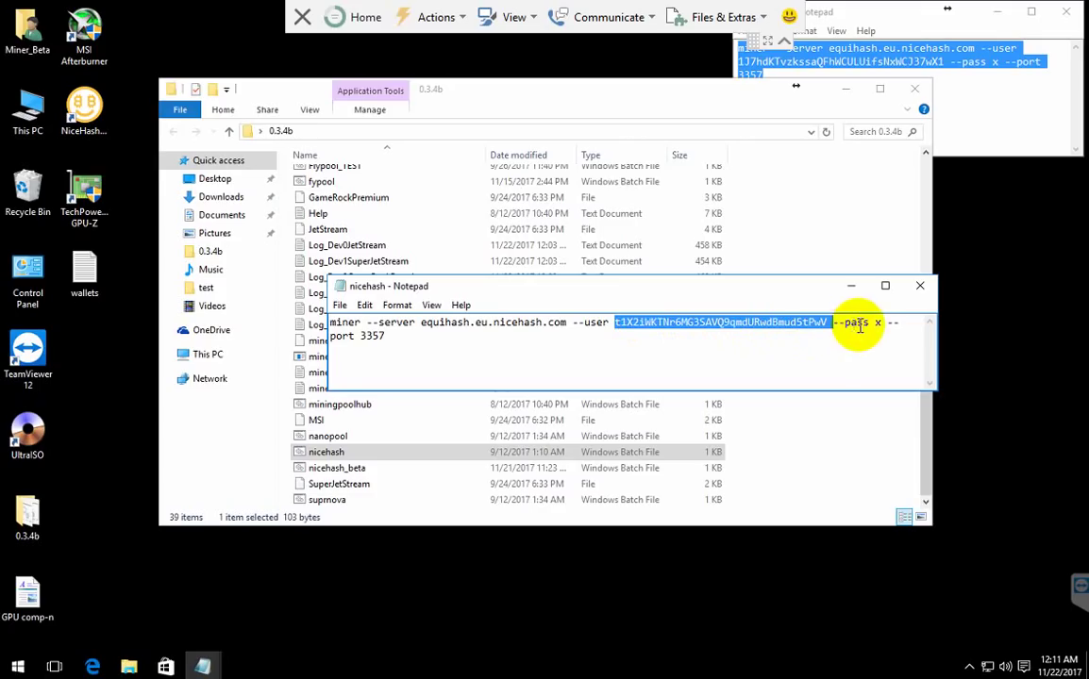
pyautogui.doubleClick(372, 335)
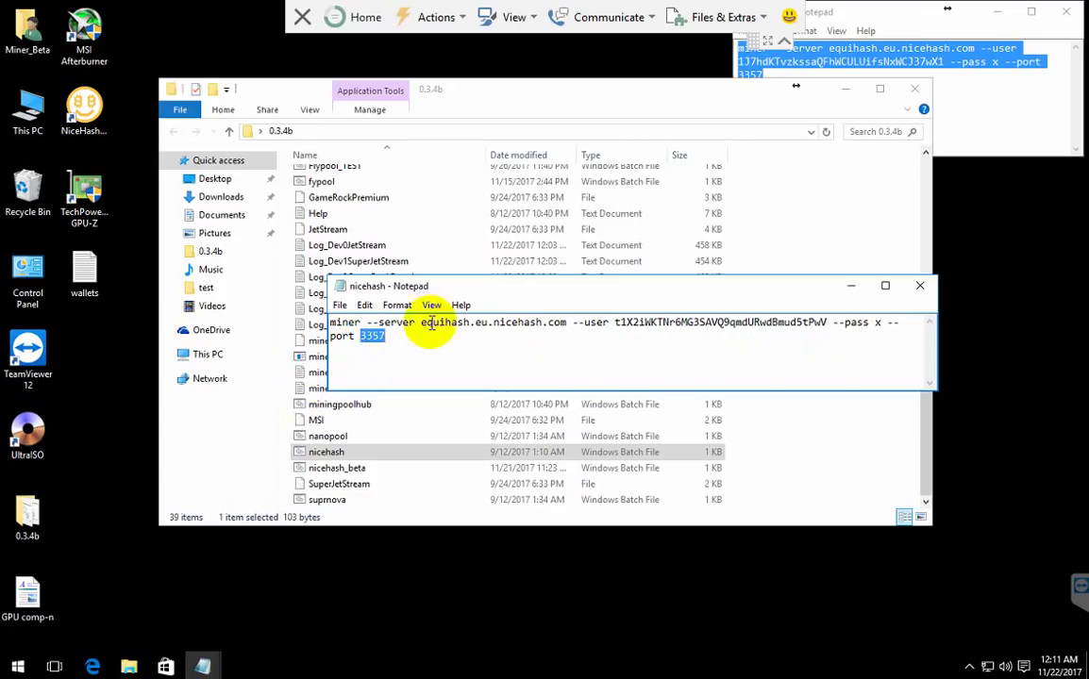
pyautogui.moveTo(418, 323); pyautogui.dragTo(528, 330)
pyautogui.click(524, 338)
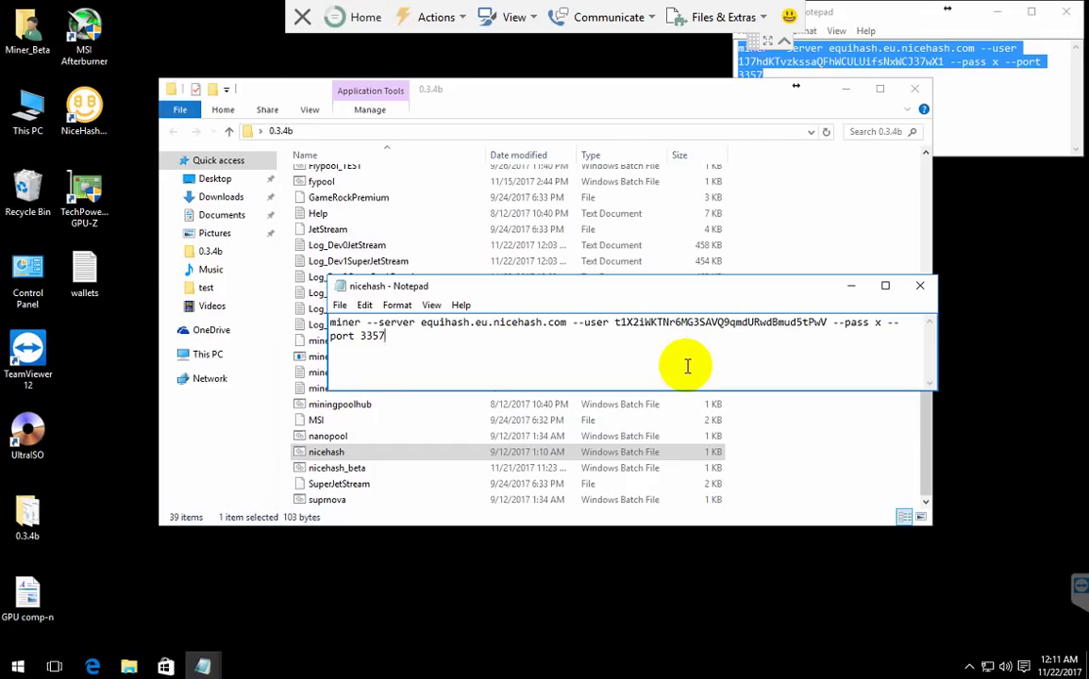
pyautogui.click(920, 290)
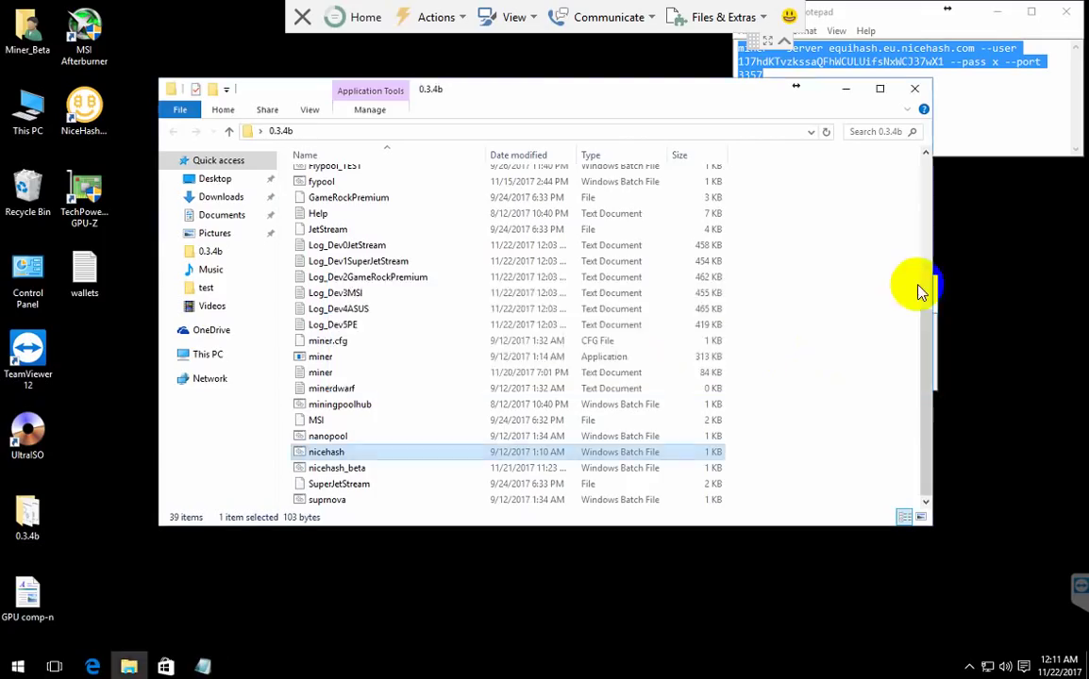
# Step: Look through the 0.3.4b folder's per-card EWBF_NiceHash and Flypool batch files alongside the general nicehash one
pyautogui.scroll(6, 510, 321)
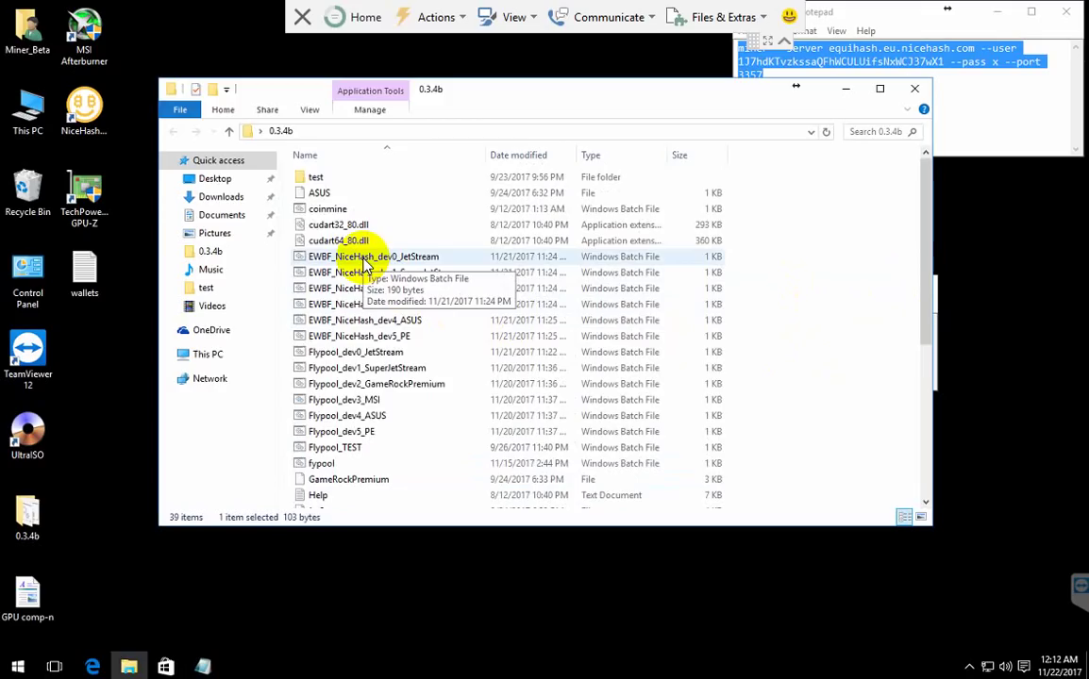
pyautogui.scroll(-6, 366, 267)
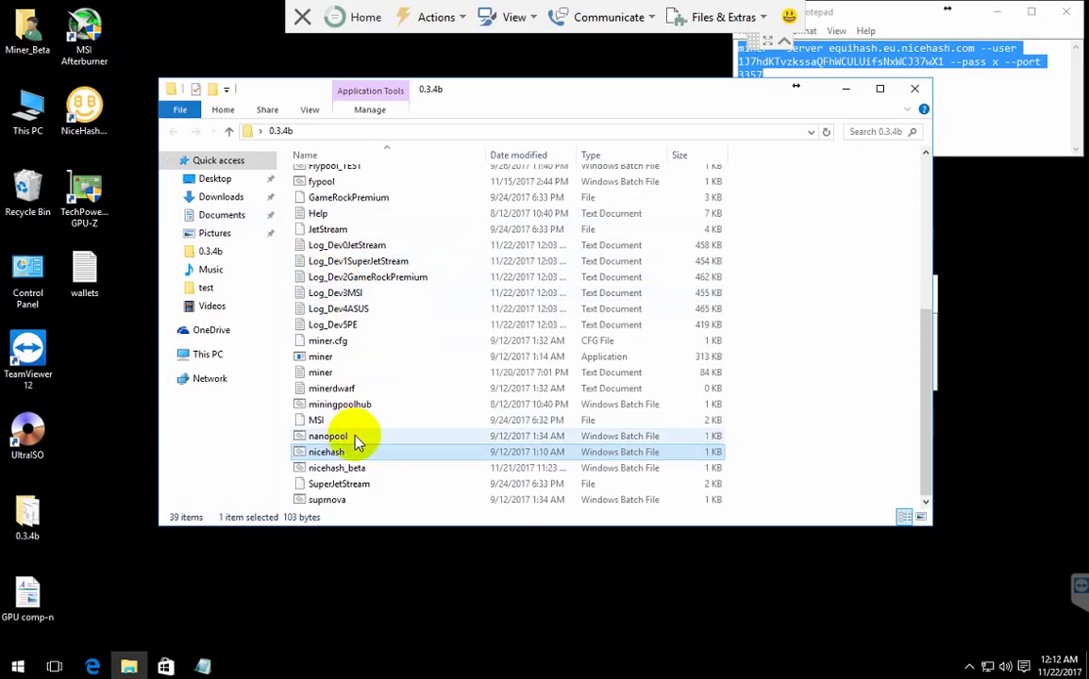
pyautogui.rightClick(342, 457)
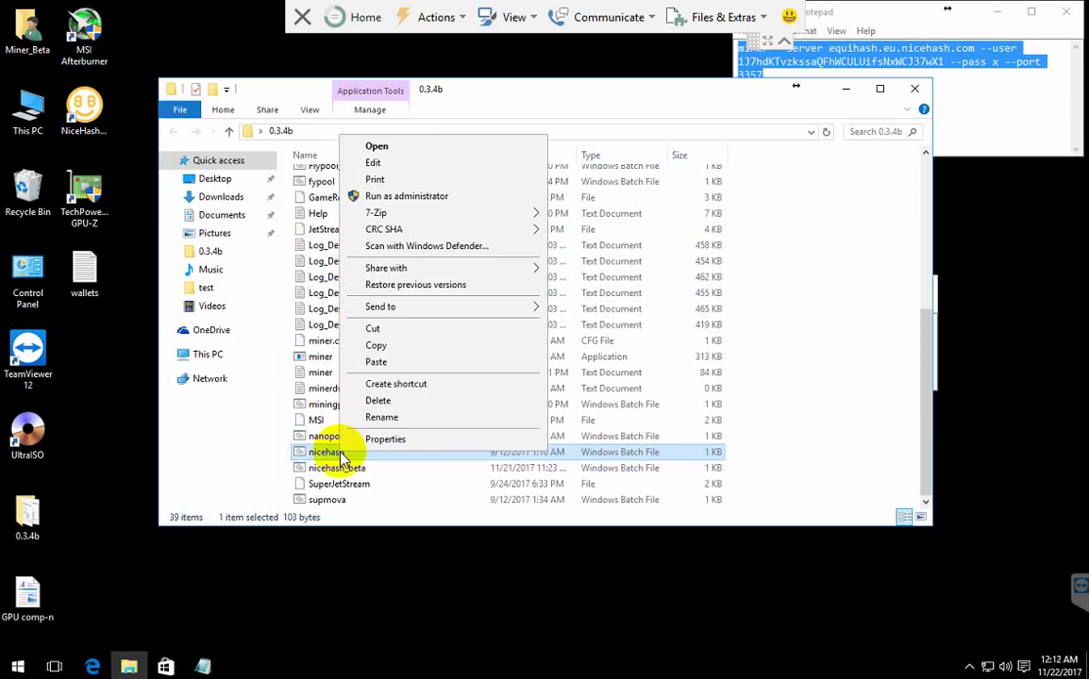
pyautogui.click(316, 277)
pyautogui.scroll(1, 317, 288)
pyautogui.scroll(5, 316, 293)
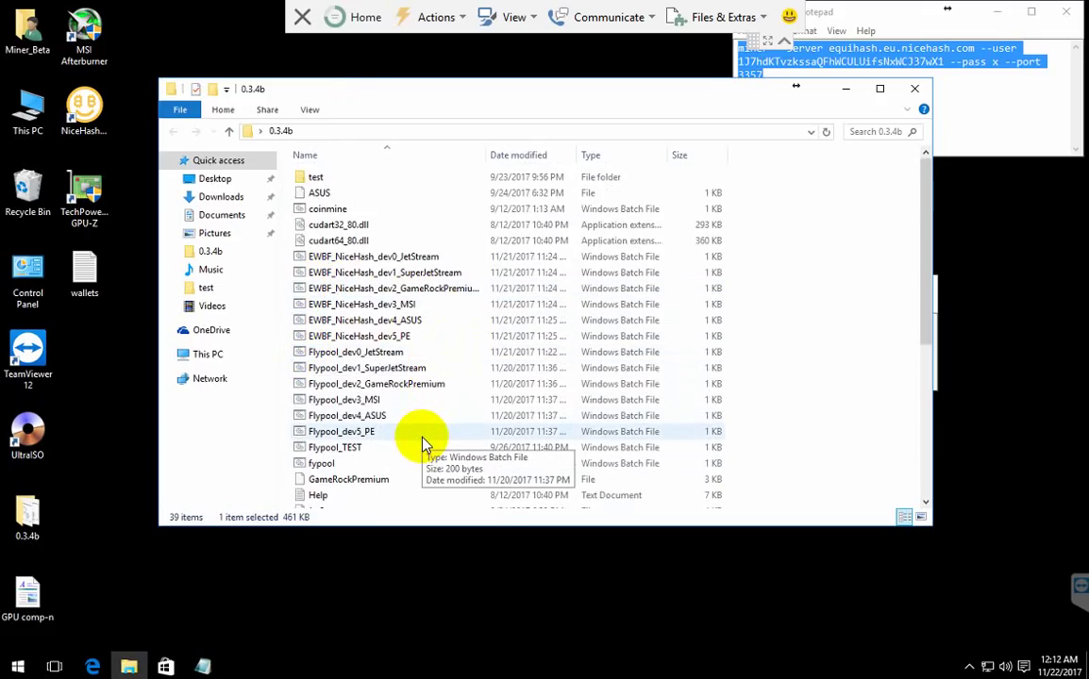
pyautogui.scroll(-6, 421, 443)
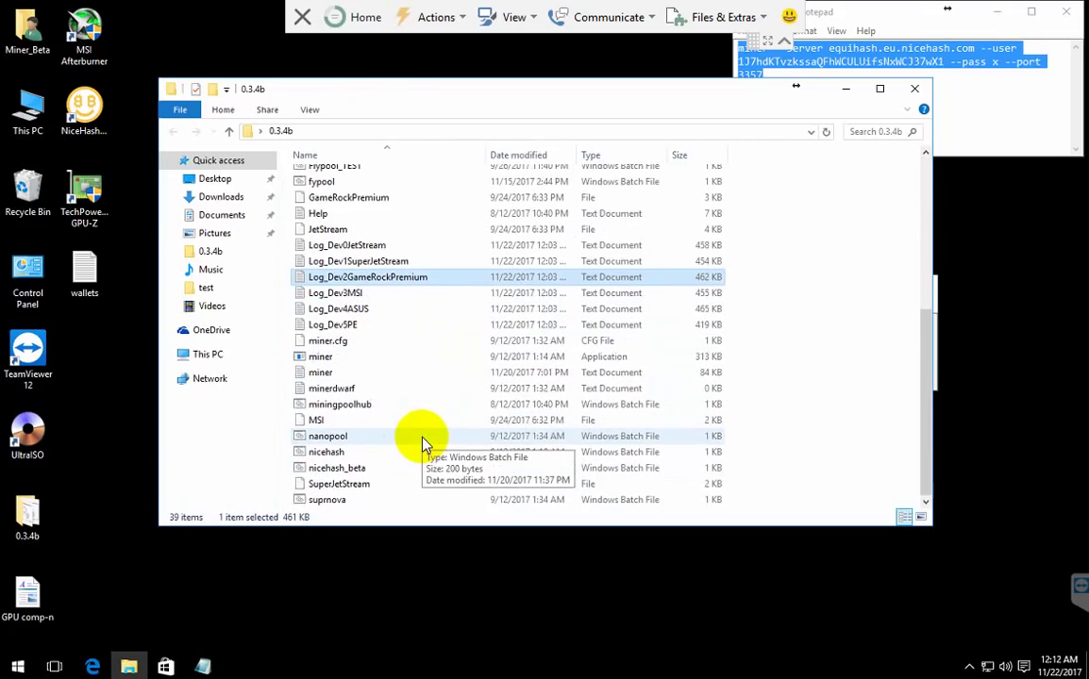
# Step: Open the nicehash_beta batch file for editing in Notepad, copy its entire miner command line, and close the file
pyautogui.rightClick(334, 451)
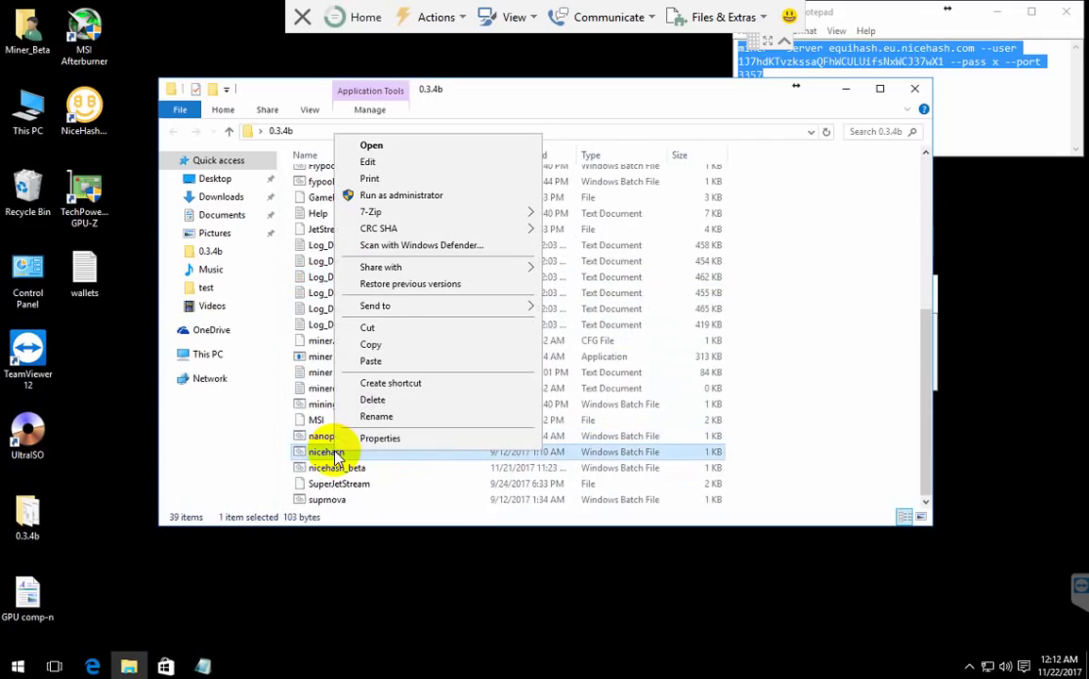
pyautogui.click(312, 466)
pyautogui.rightClick(315, 468)
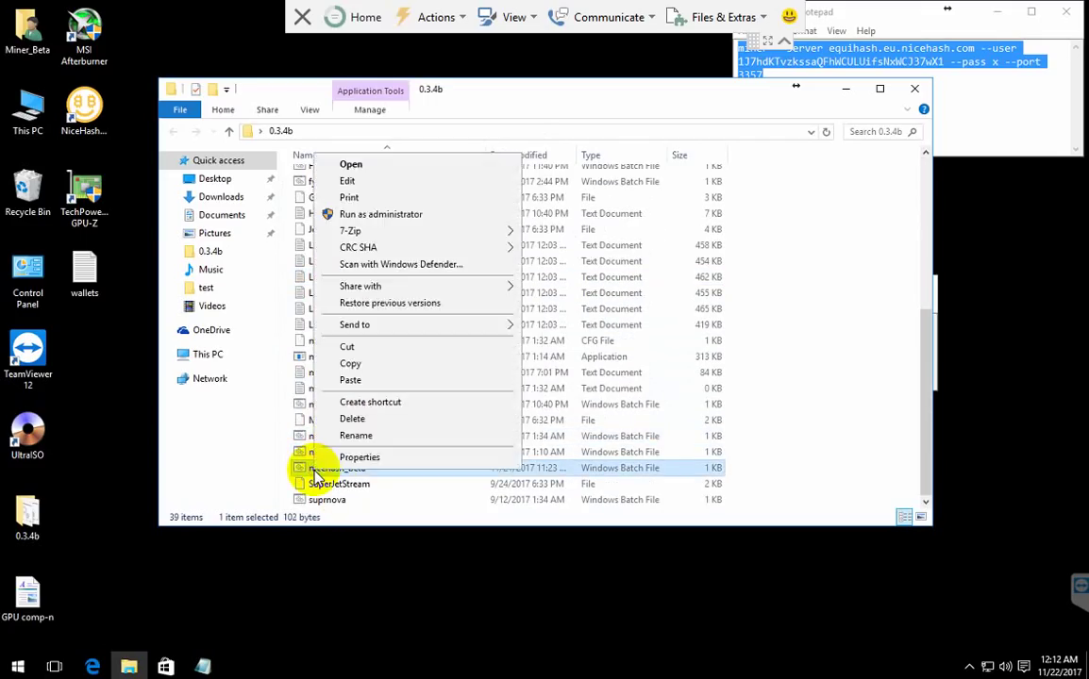
pyautogui.click(347, 181)
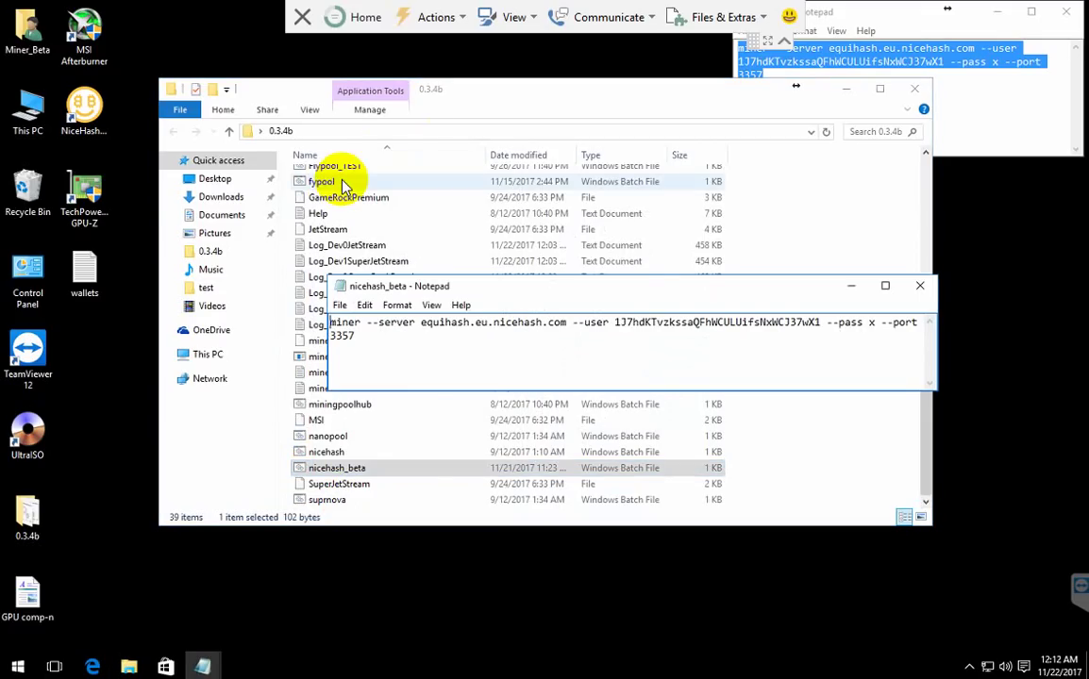
pyautogui.moveTo(378, 338); pyautogui.dragTo(194, 303)
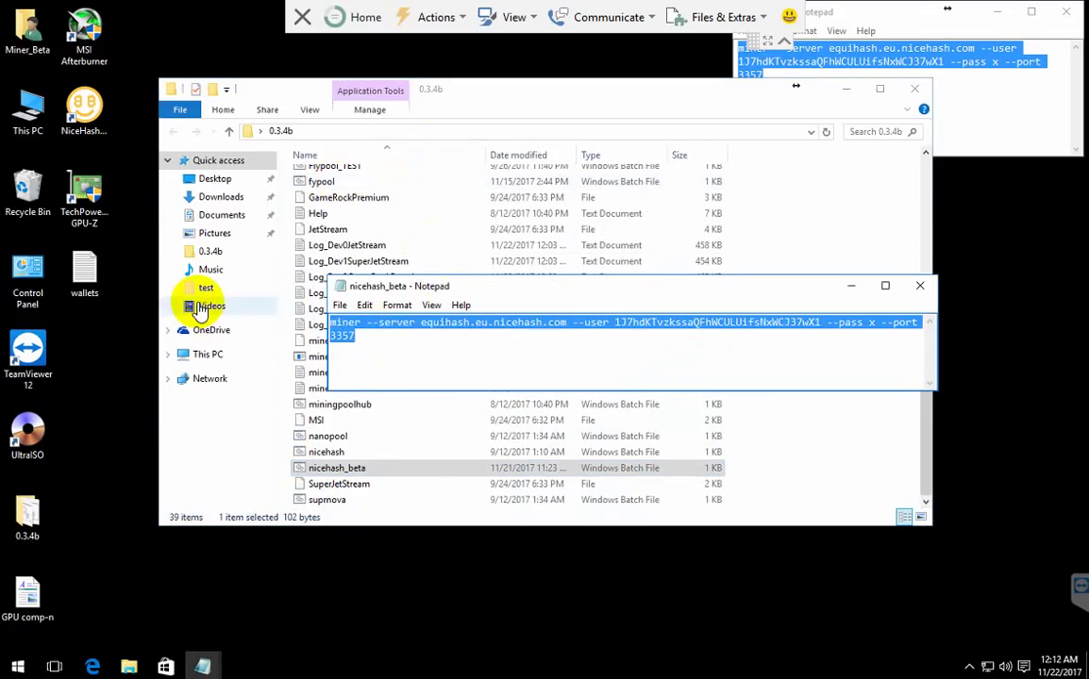
pyautogui.rightClick(377, 338)
pyautogui.click(416, 384)
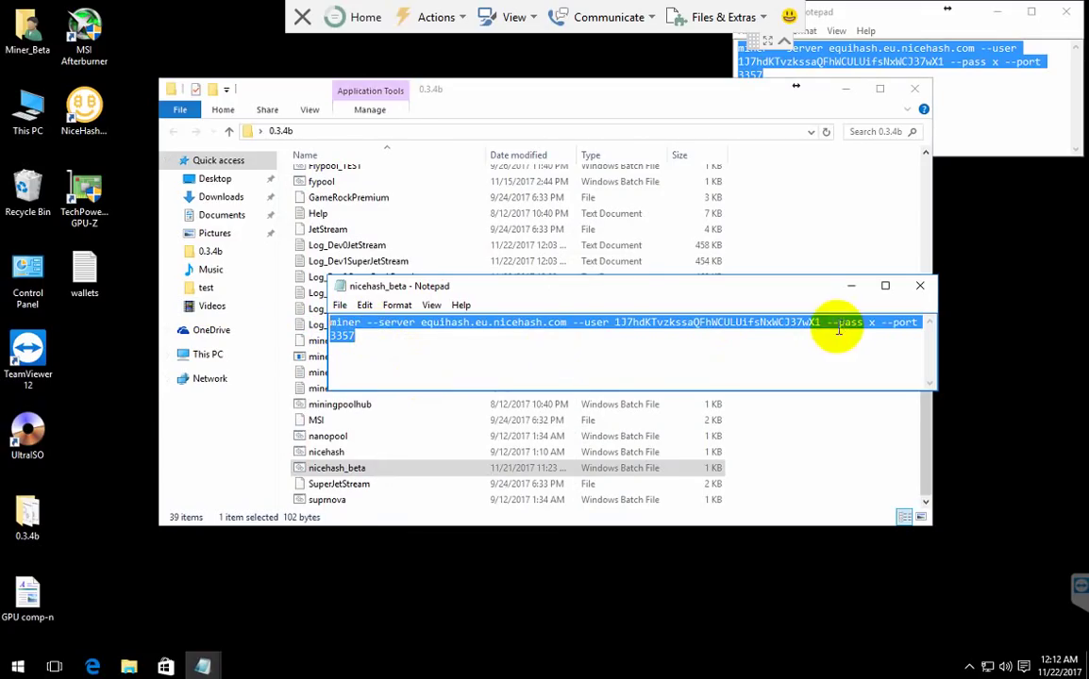
pyautogui.click(920, 286)
# Step: Open the Flypool_dev0_JetStream batch file in Notepad, examine its NiceHash command portion up to the port and the extra parameters, and close it
pyautogui.scroll(6, 499, 308)
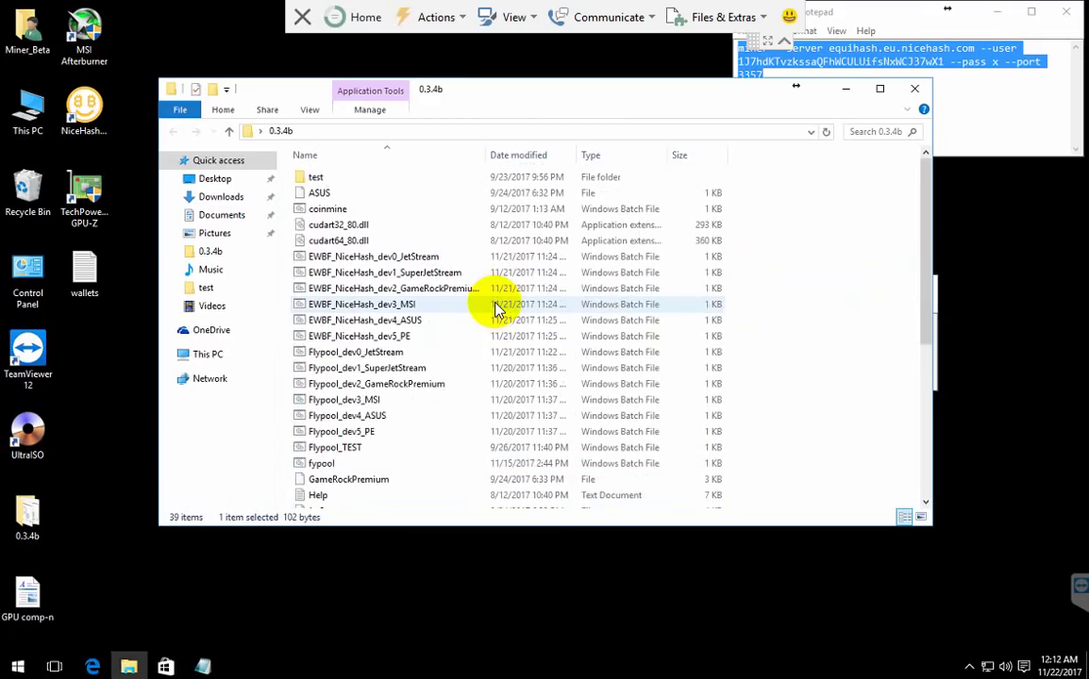
pyautogui.rightClick(333, 354)
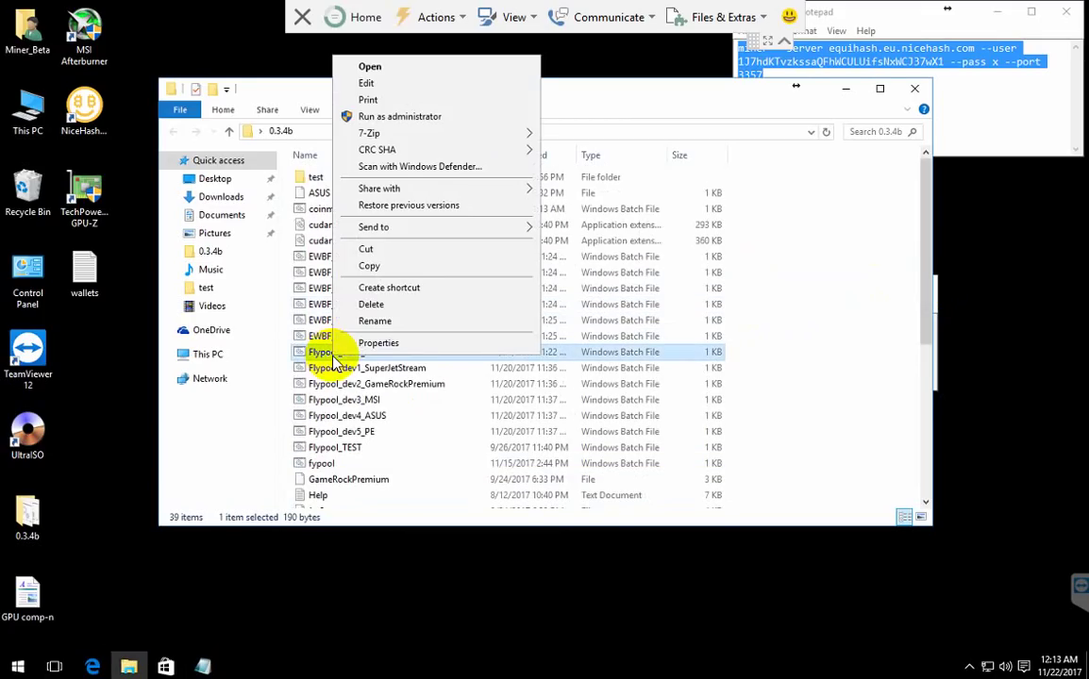
pyautogui.click(368, 87)
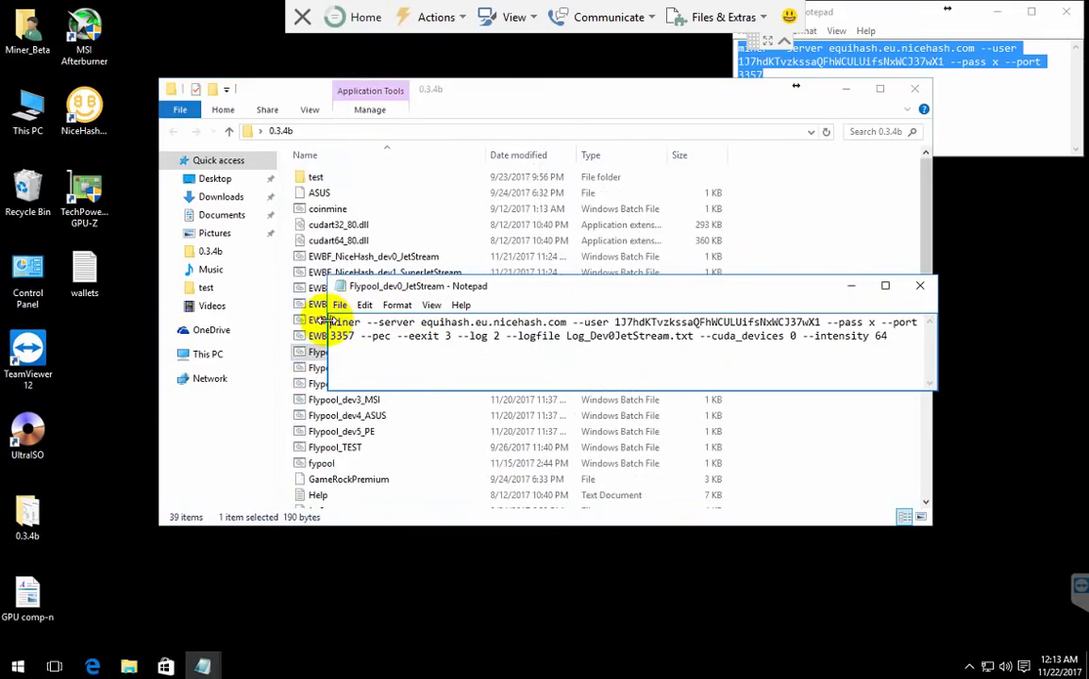
pyautogui.moveTo(333, 323); pyautogui.dragTo(352, 335)
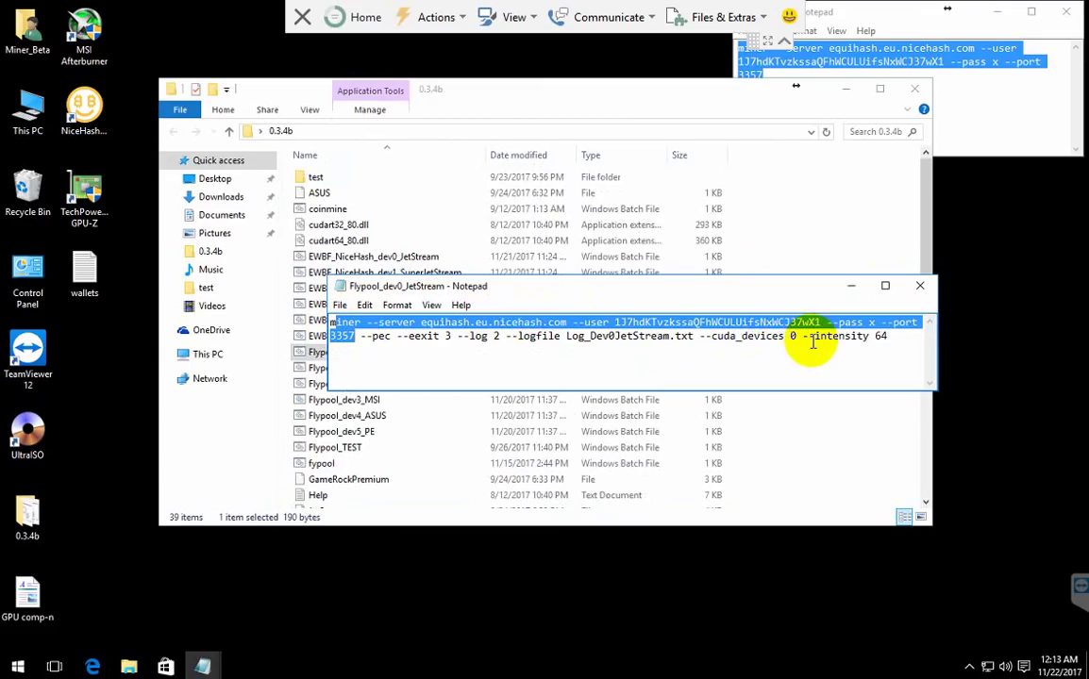
pyautogui.click(391, 338)
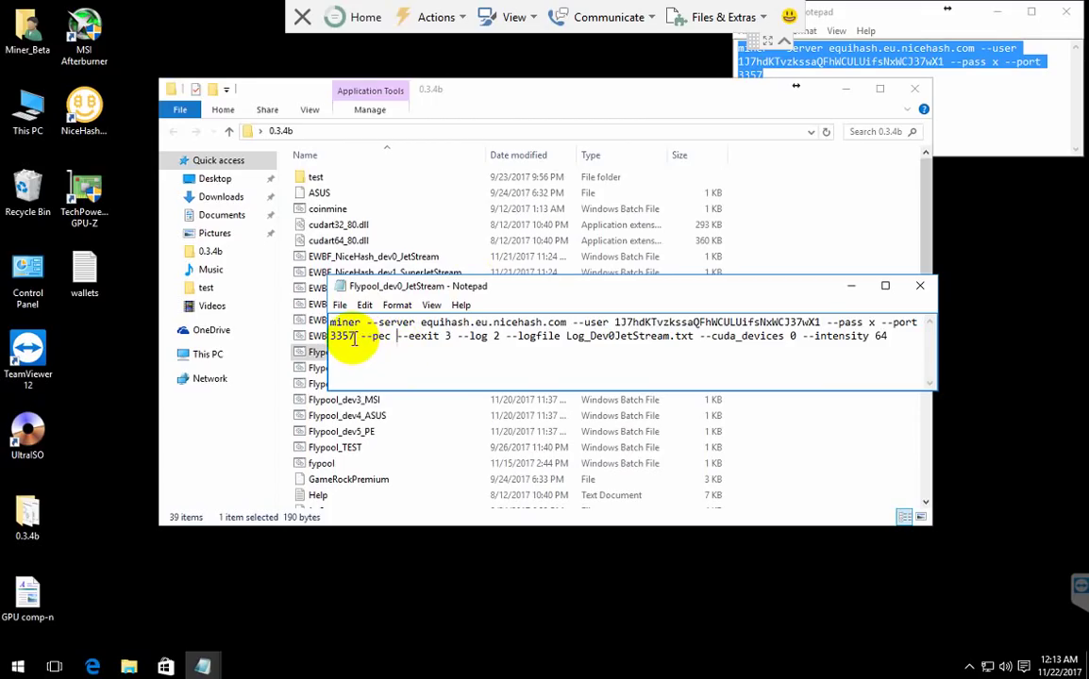
pyautogui.click(919, 286)
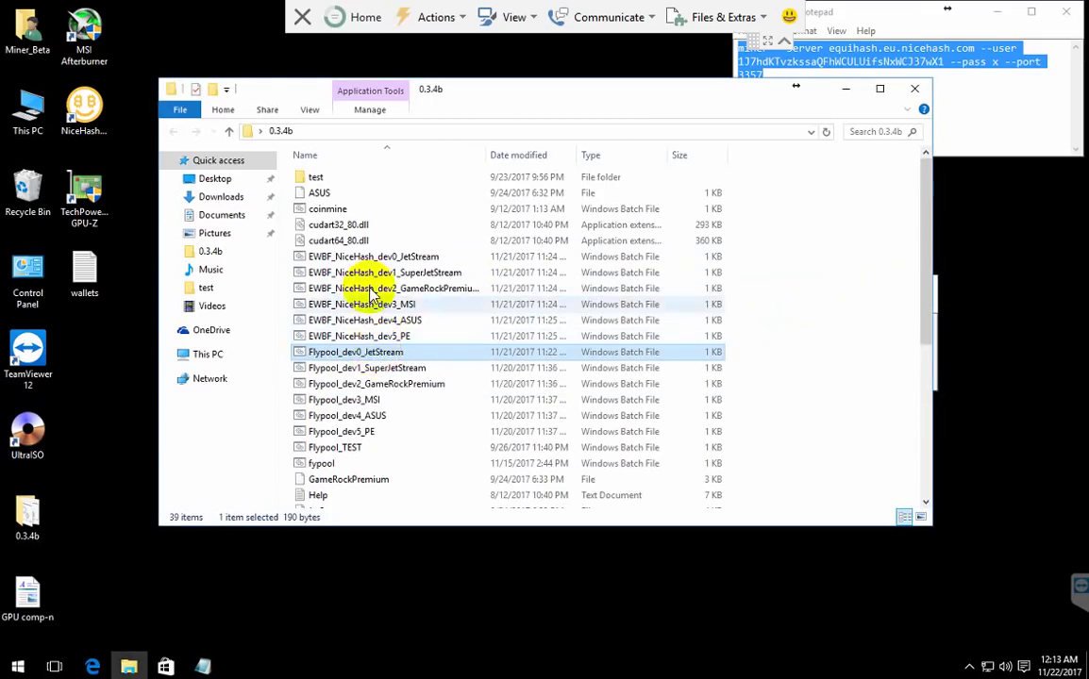
# Step: Open the Flypool_dev1_SuperJetStream batch file in Notepad, examine its pool server and miner parameters, and close it
pyautogui.rightClick(368, 372)
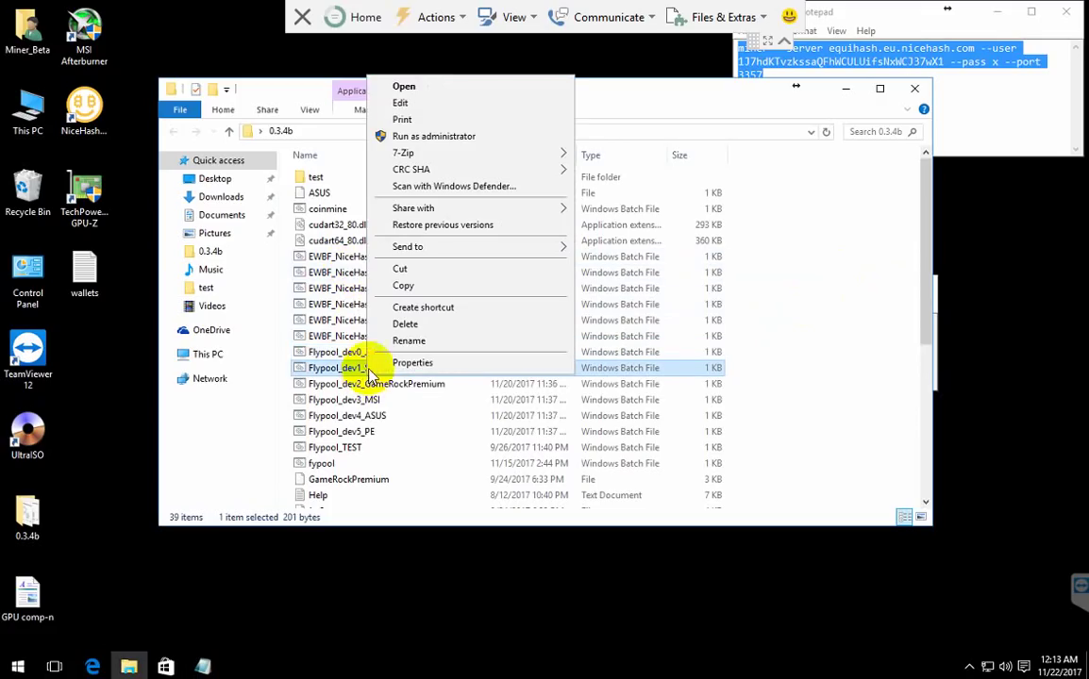
pyautogui.click(406, 104)
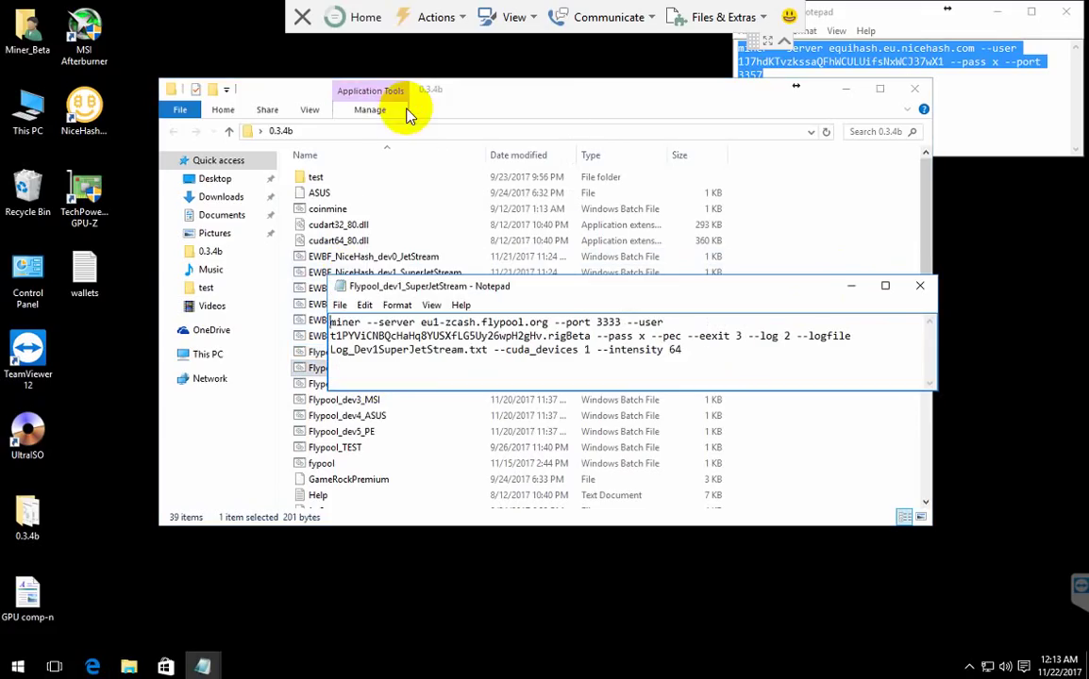
pyautogui.click(551, 291)
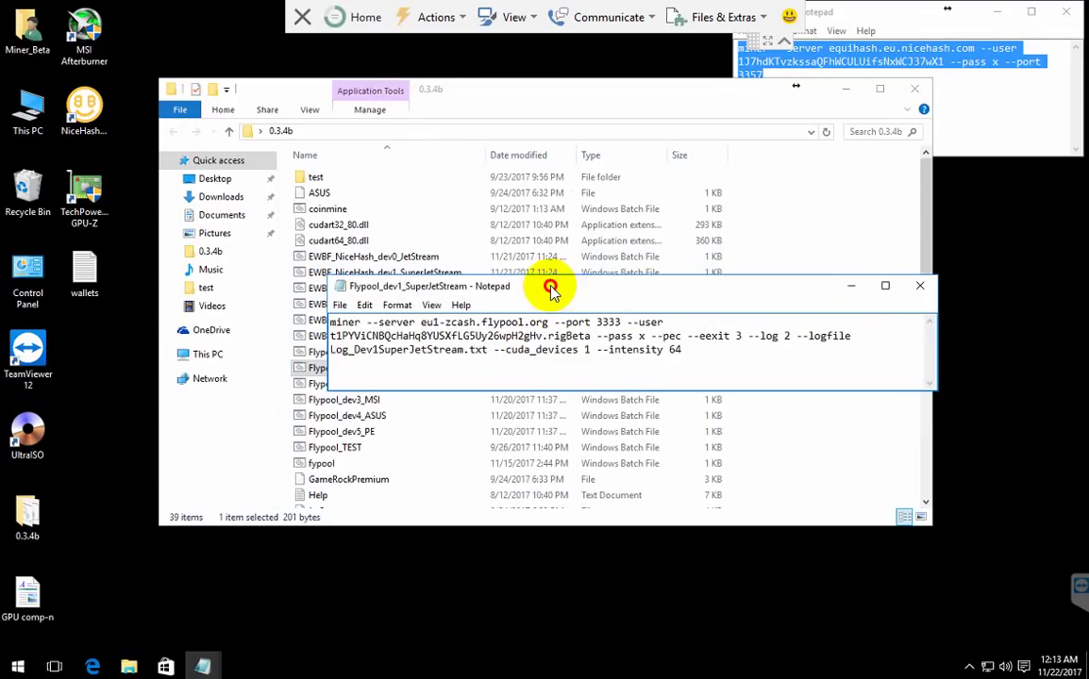
pyautogui.moveTo(551, 290); pyautogui.dragTo(627, 406)
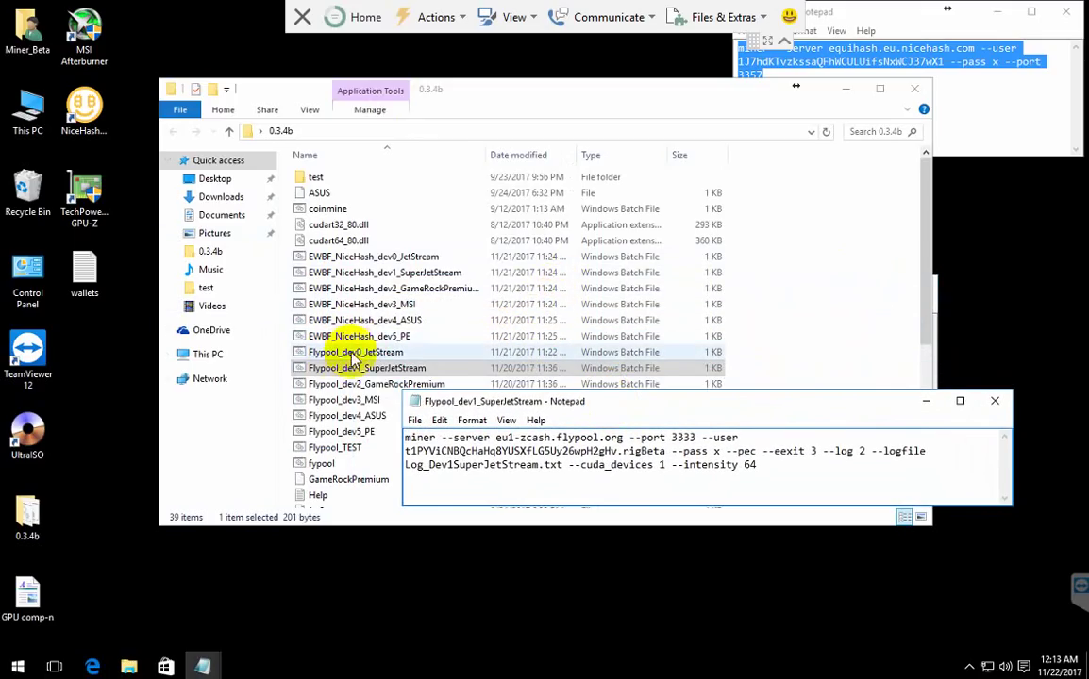
pyautogui.moveTo(637, 412); pyautogui.dragTo(530, 337)
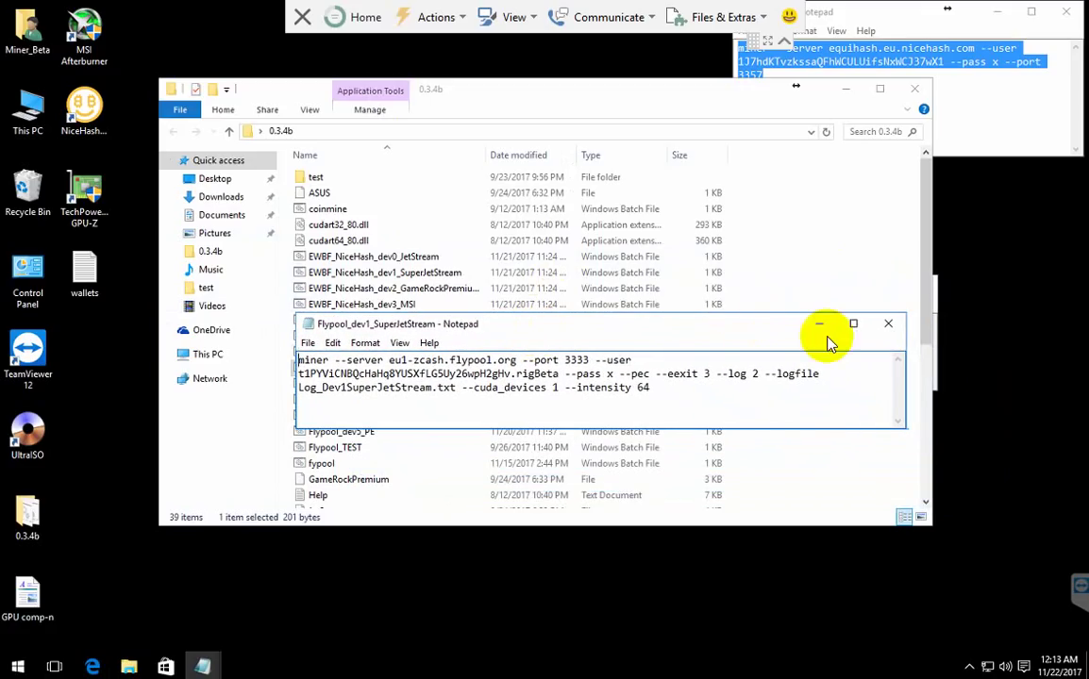
pyautogui.click(885, 327)
# Step: Open the Windows Startup folder by running shell:startup
pyautogui.click(357, 261)
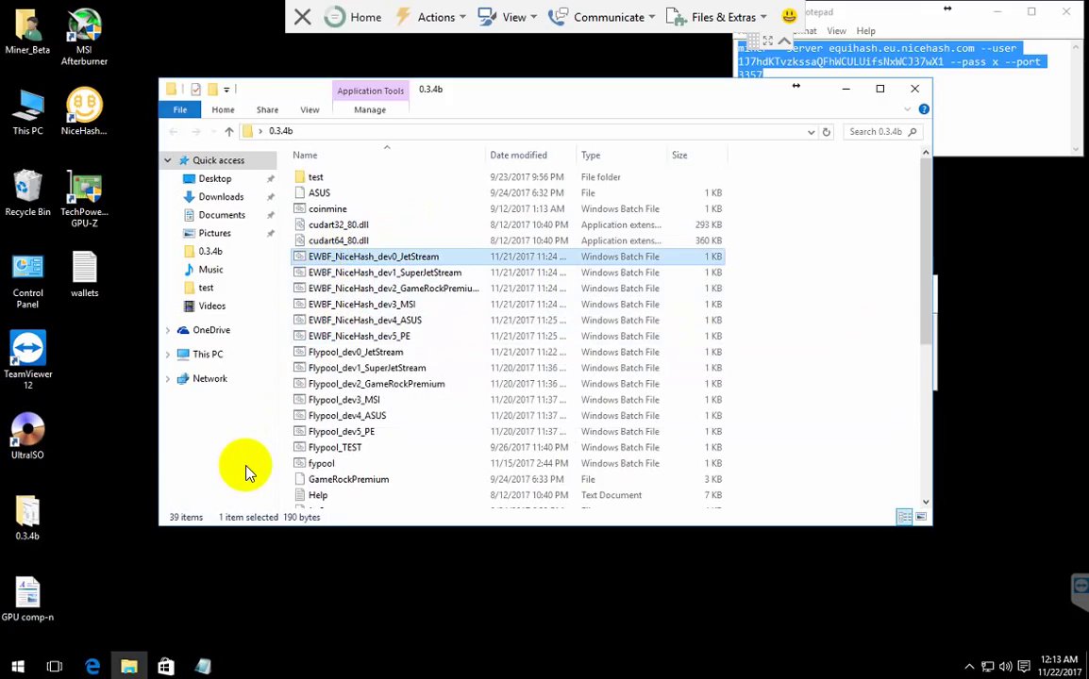
pyautogui.rightClick(18, 667)
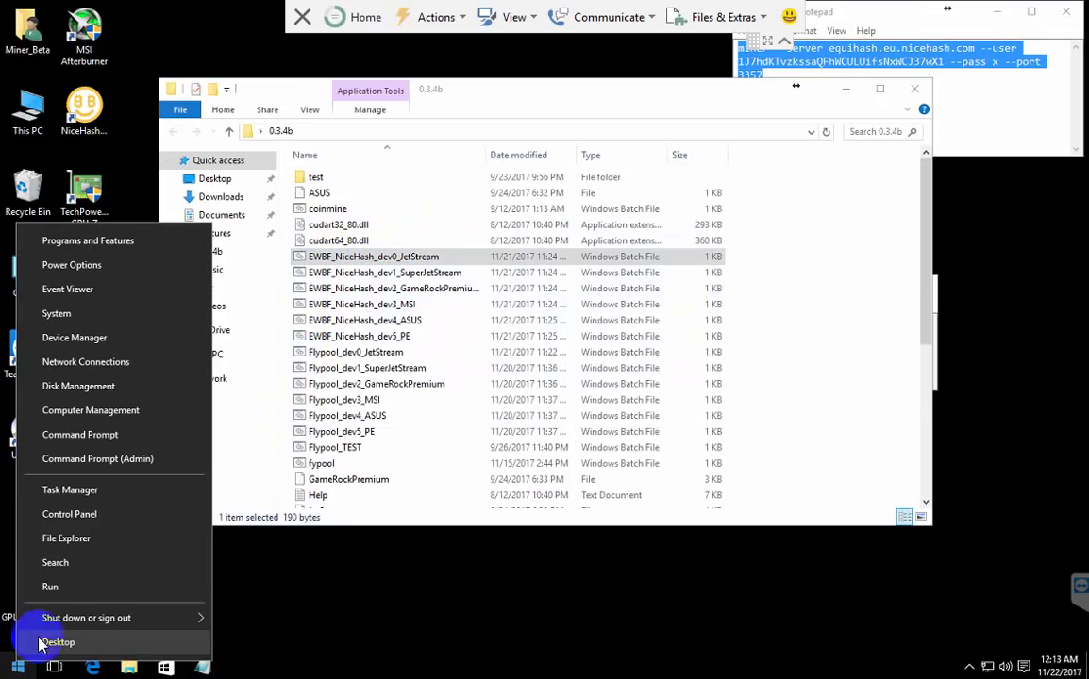
pyautogui.click(62, 590)
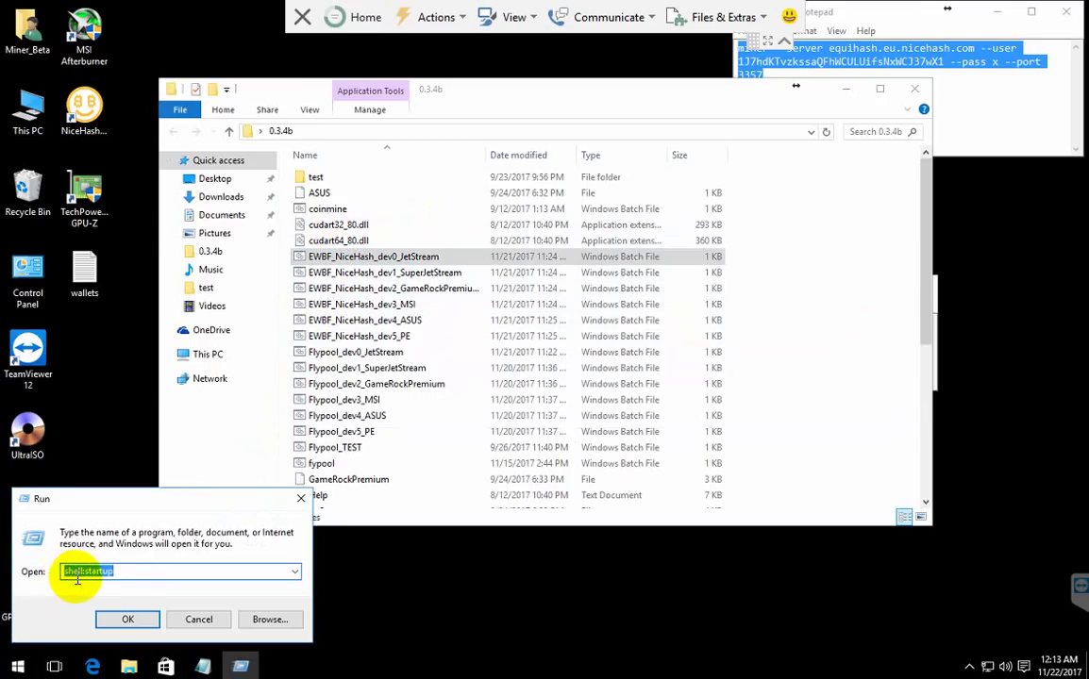
pyautogui.click(125, 619)
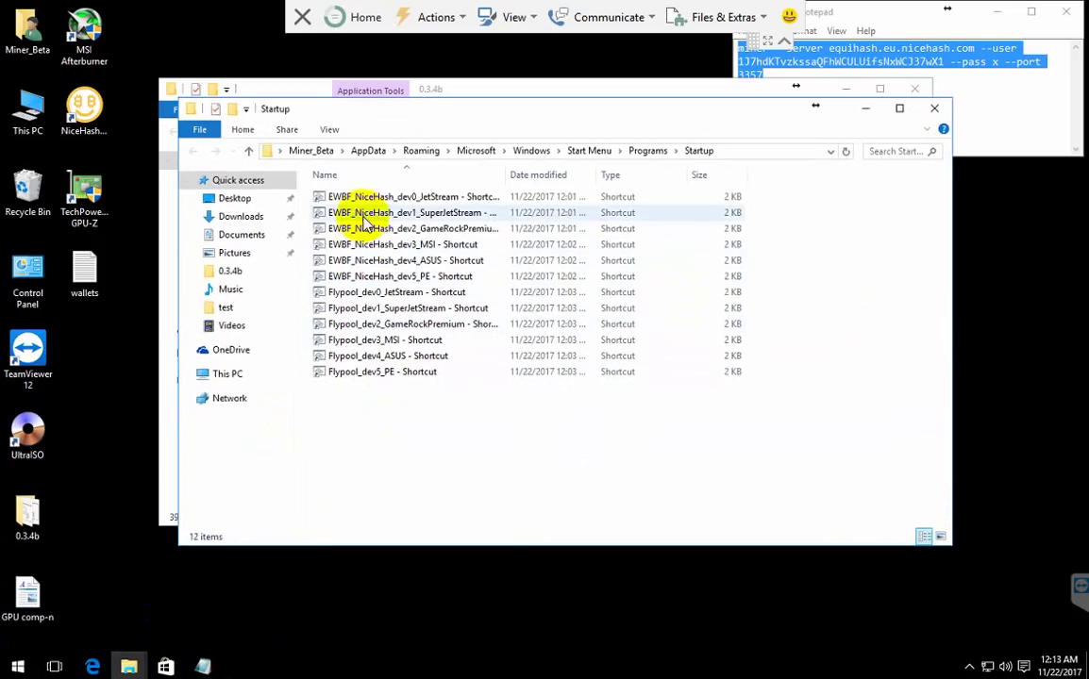
# Step: Delete the six Flypool shortcuts, dev0_JetStream through dev5_PE, from the Startup folder
pyautogui.moveTo(366, 438); pyautogui.dragTo(344, 300)
pyautogui.rightClick(345, 300)
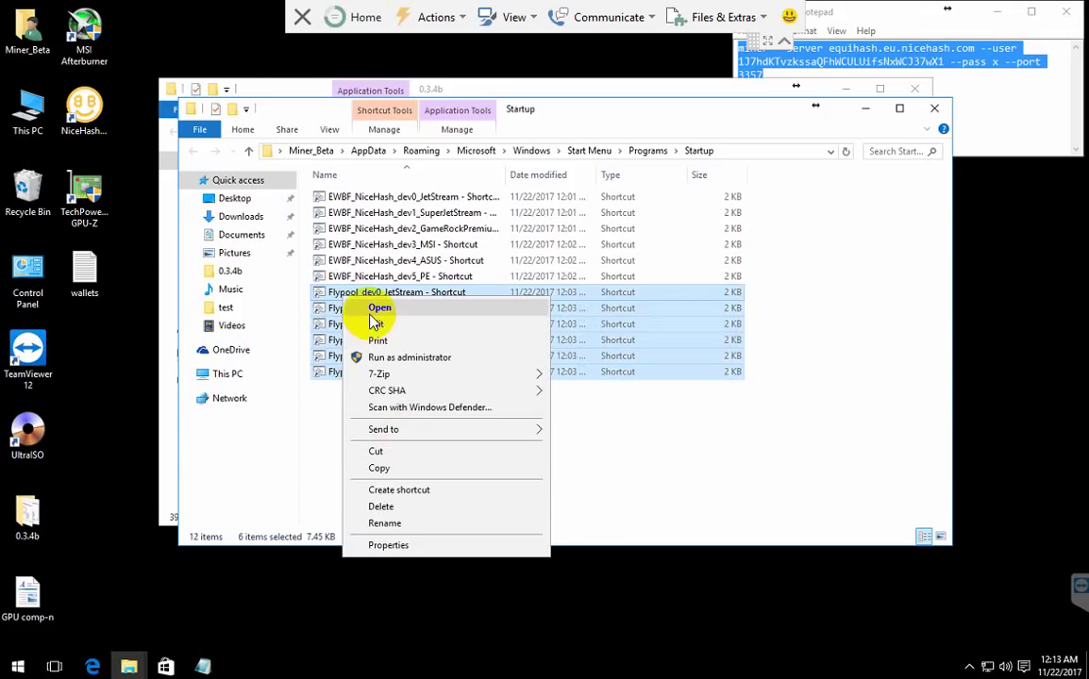
pyautogui.click(384, 508)
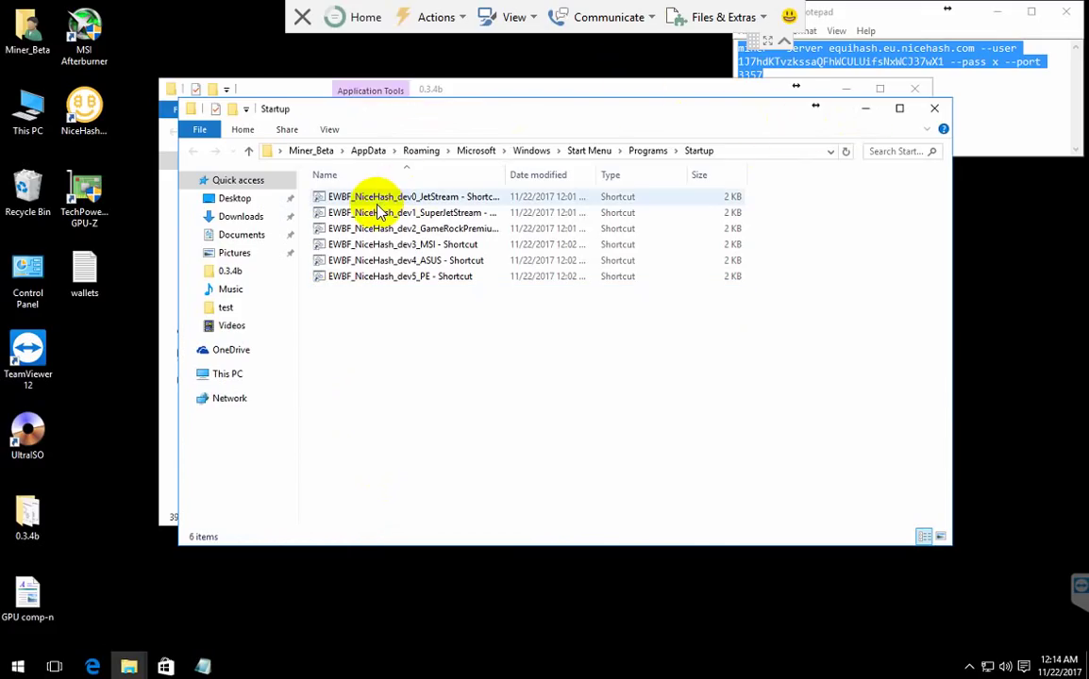
# Step: Open the EWBF_NiceHash_dev0_JetStream batch file in Notepad, examine its server, wallet, port, logging and exit parameters, and close it
pyautogui.moveTo(589, 114); pyautogui.dragTo(838, 267)
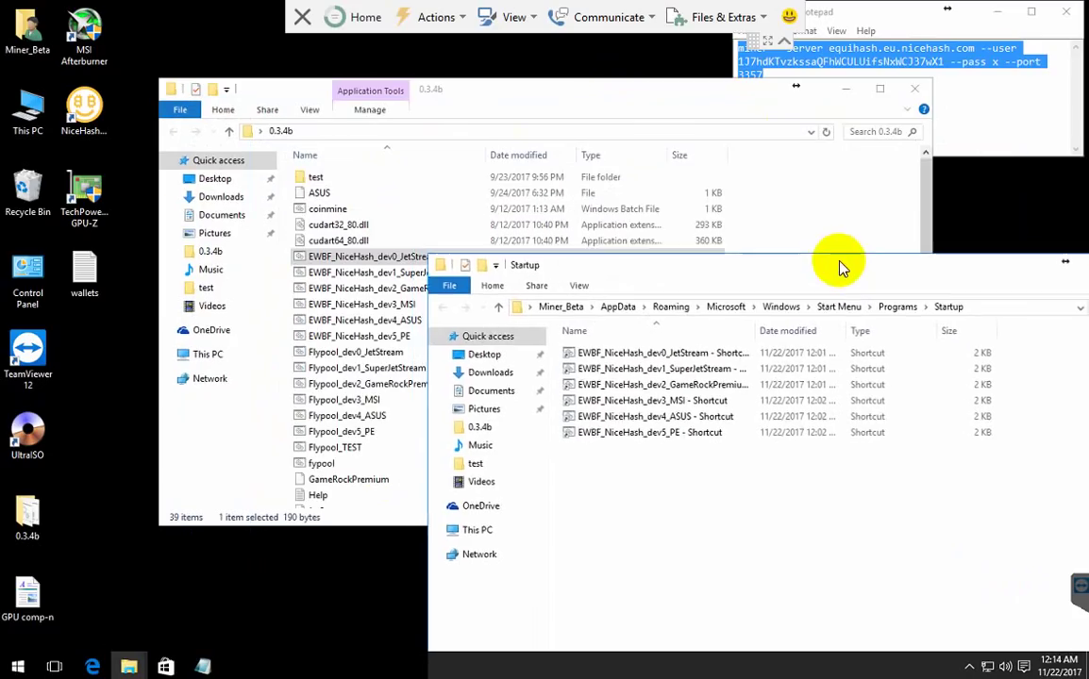
pyautogui.rightClick(349, 260)
pyautogui.click(381, 287)
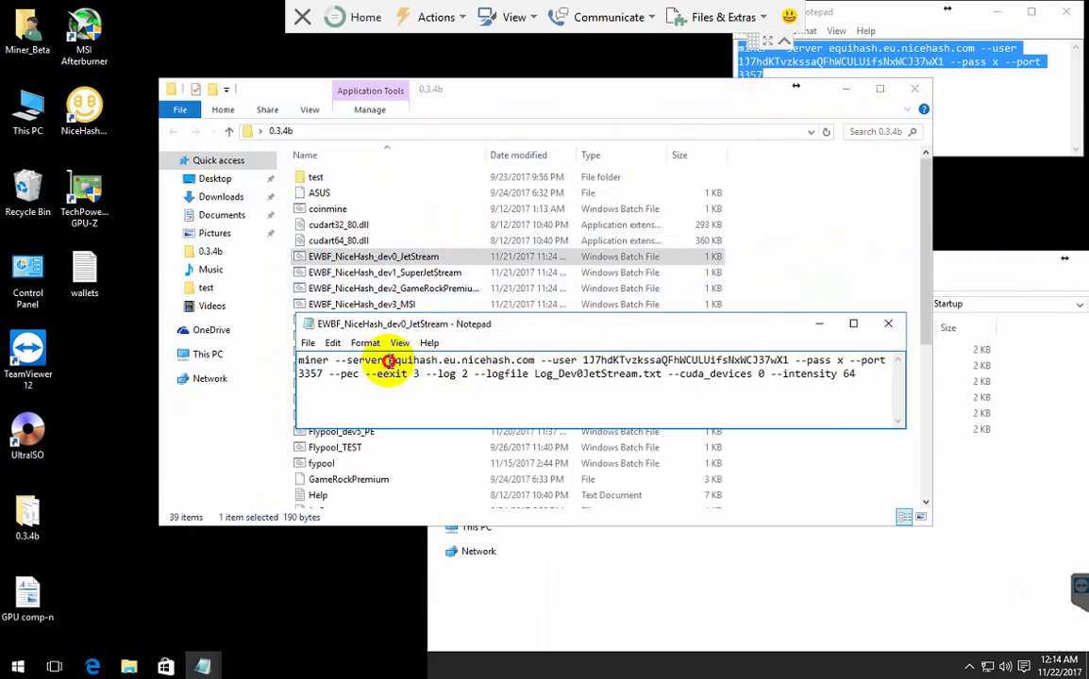
pyautogui.moveTo(388, 361); pyautogui.dragTo(503, 360)
pyautogui.doubleClick(666, 360)
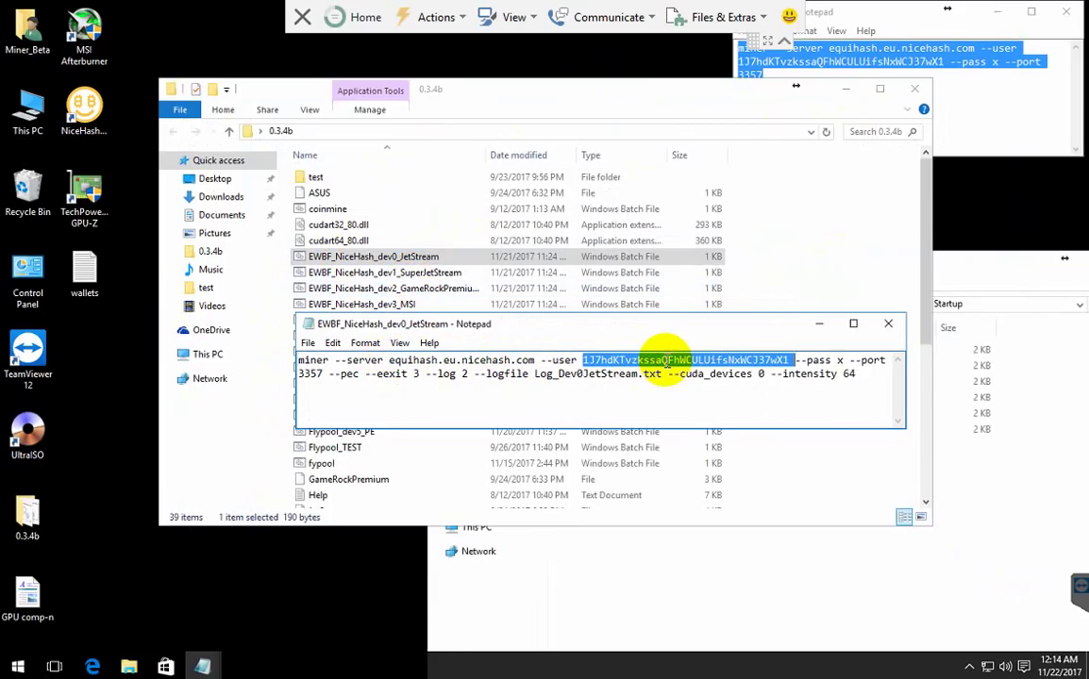
pyautogui.click(306, 371)
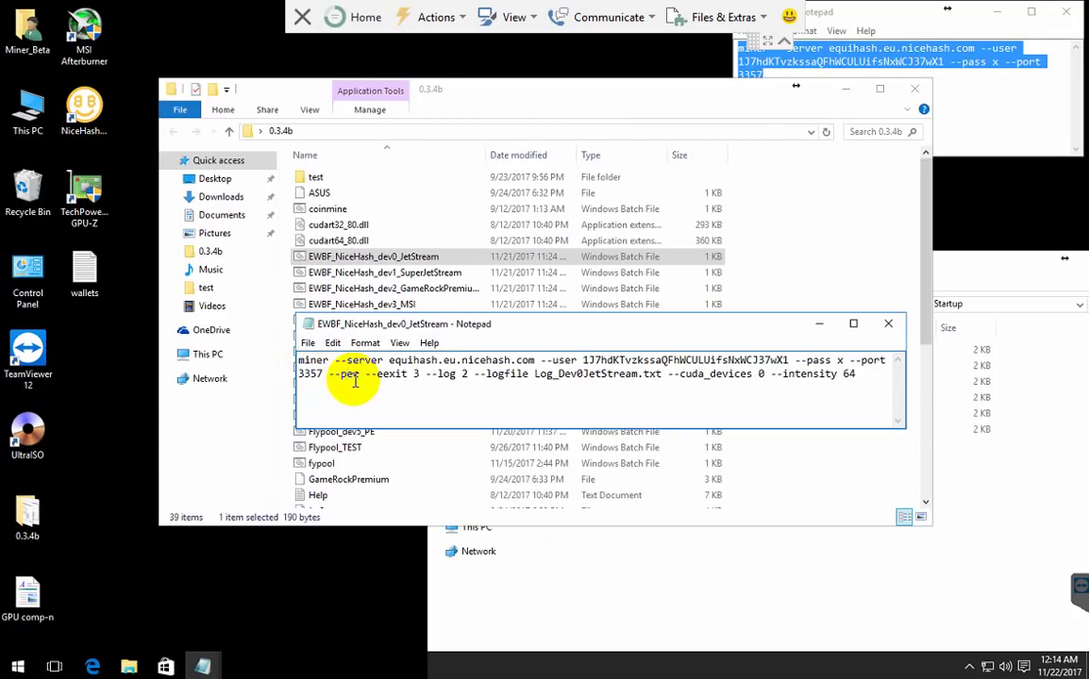
pyautogui.click(341, 375)
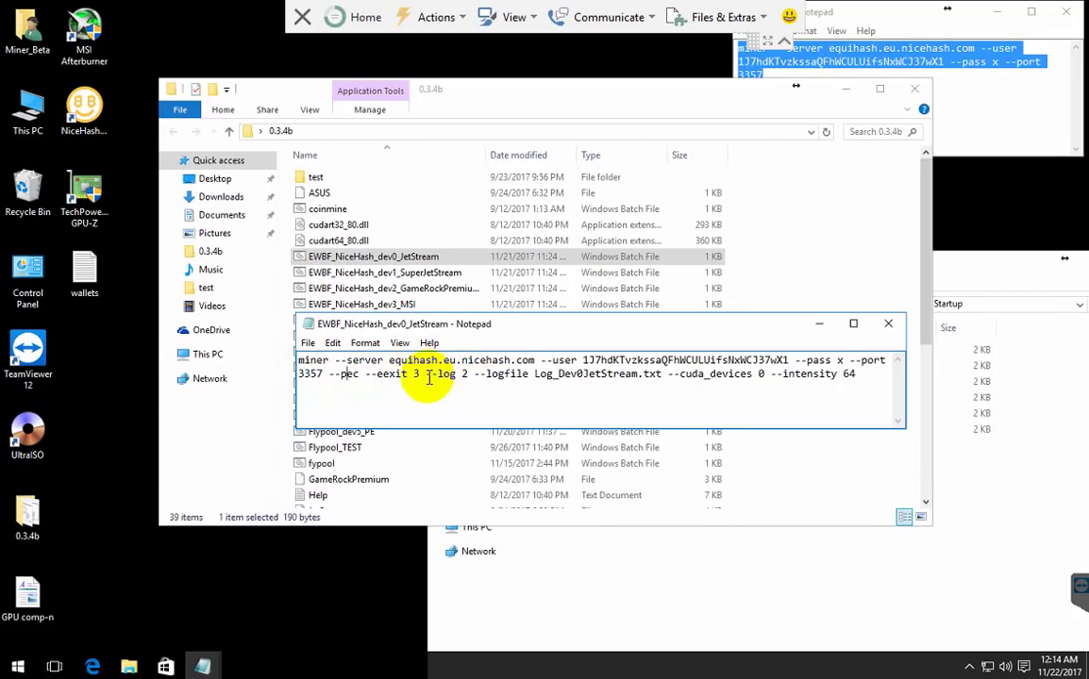
pyautogui.moveTo(426, 376); pyautogui.dragTo(658, 371)
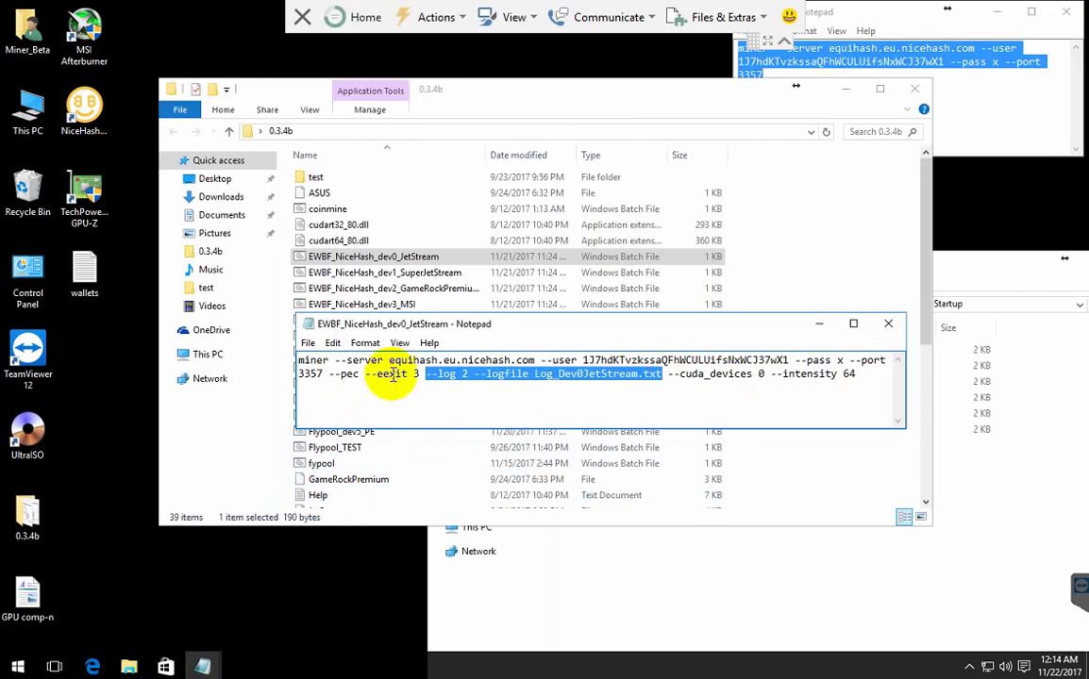
pyautogui.moveTo(387, 361); pyautogui.dragTo(565, 360)
pyautogui.doubleClick(626, 361)
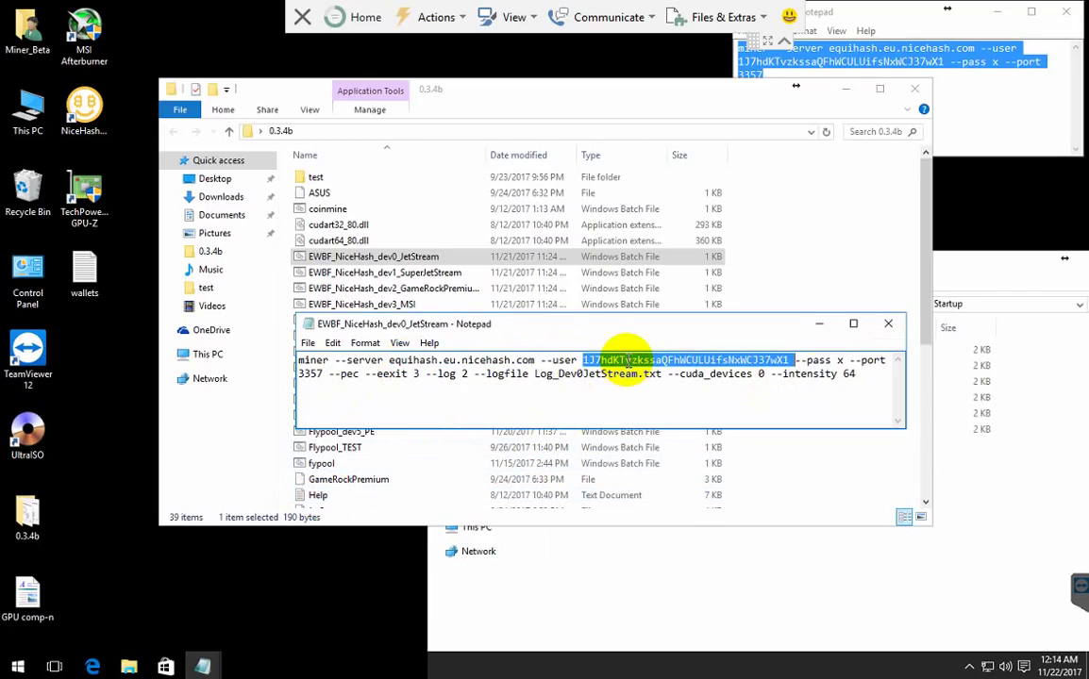
pyautogui.click(887, 323)
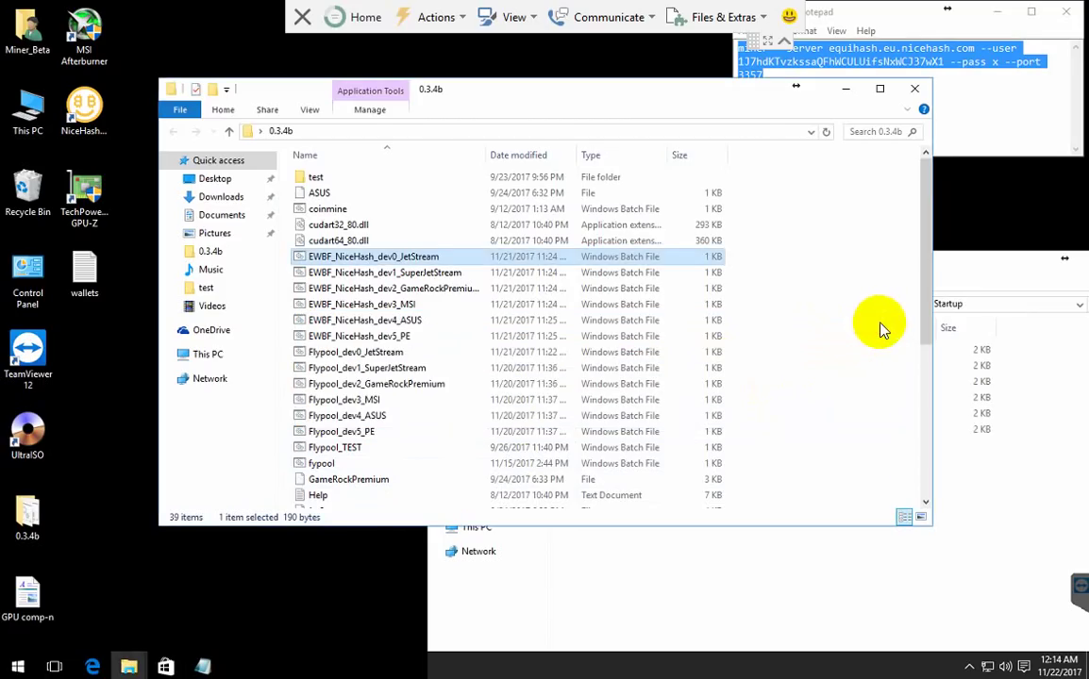
pyautogui.keyDown('shift'); pyautogui.click(387, 335); pyautogui.keyUp('shift')
pyautogui.rightClick(387, 336)
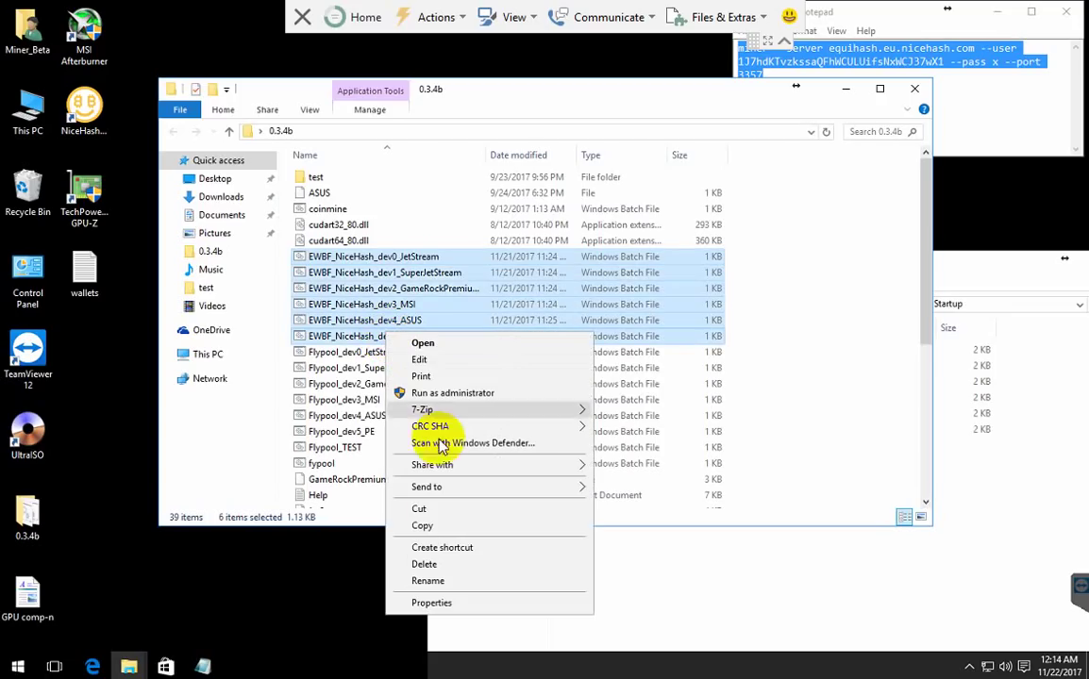
pyautogui.click(425, 526)
pyautogui.click(698, 578)
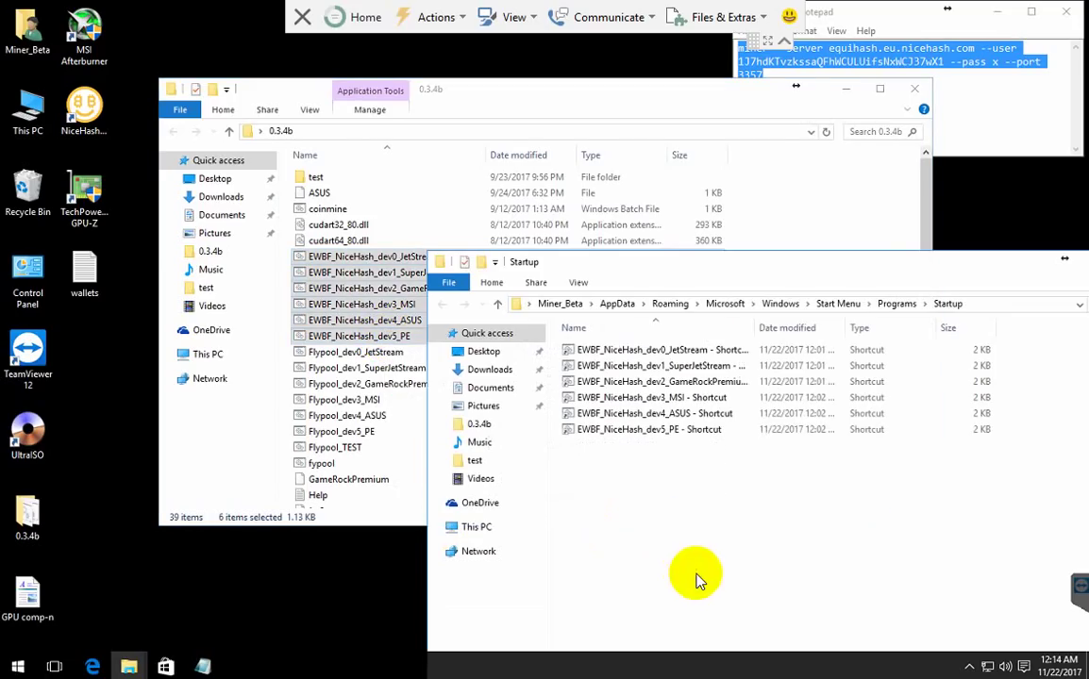
pyautogui.rightClick(663, 540)
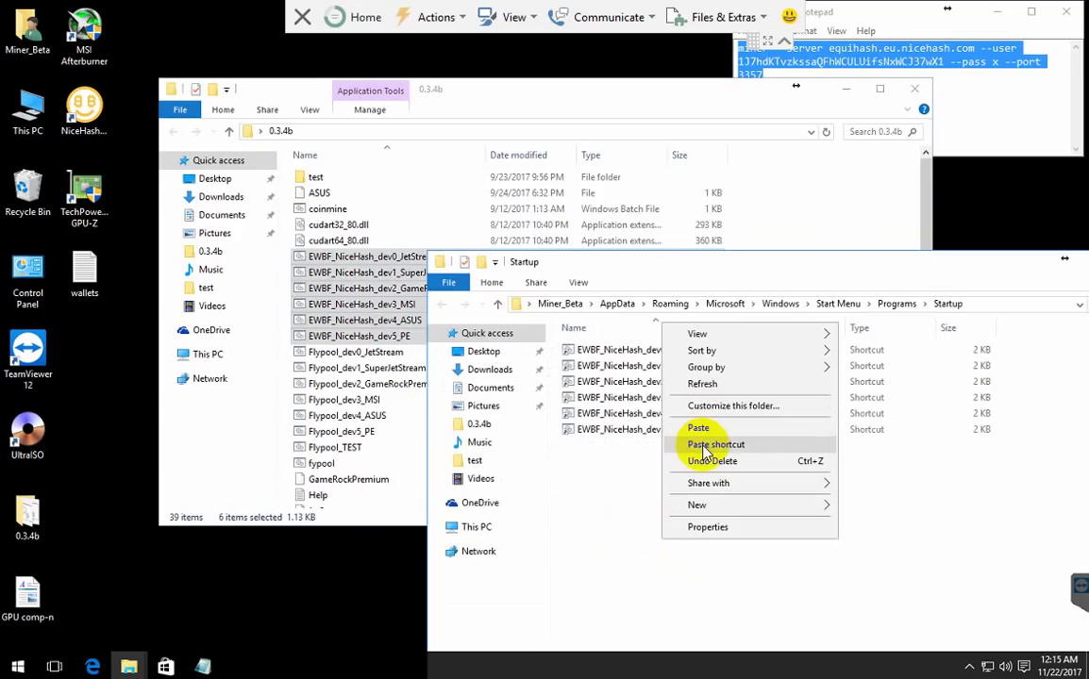
pyautogui.click(887, 490)
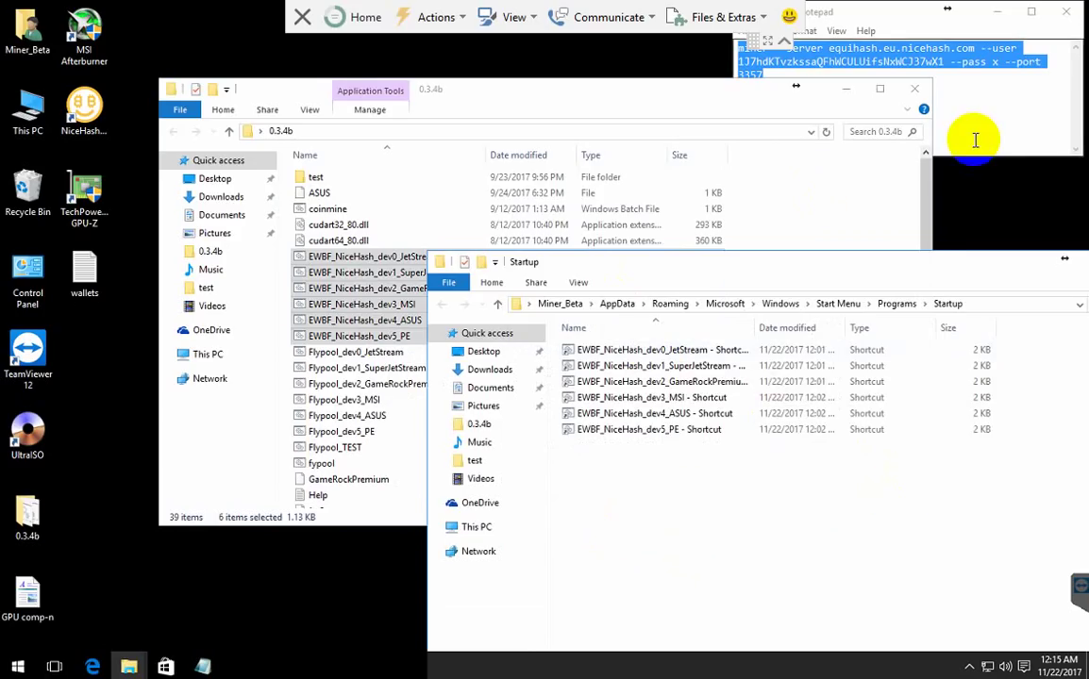
# Step: Close the 0.3.4b folder and both open Notepad files, discarding the unsaved changes to nicehash.bat
pyautogui.click(914, 88)
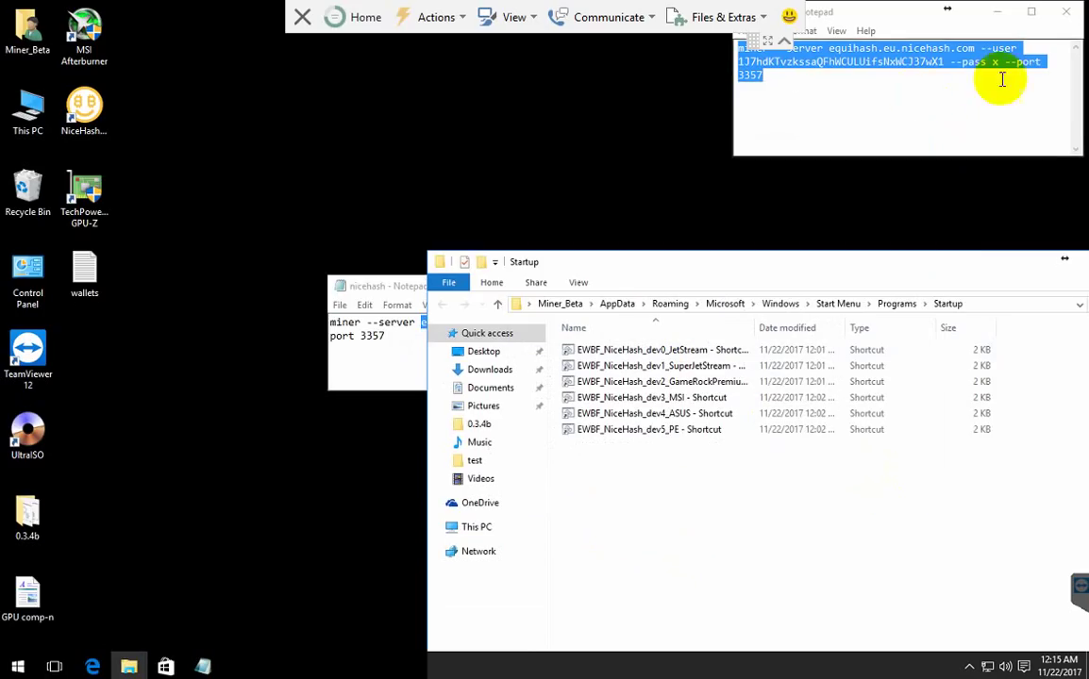
pyautogui.click(1063, 21)
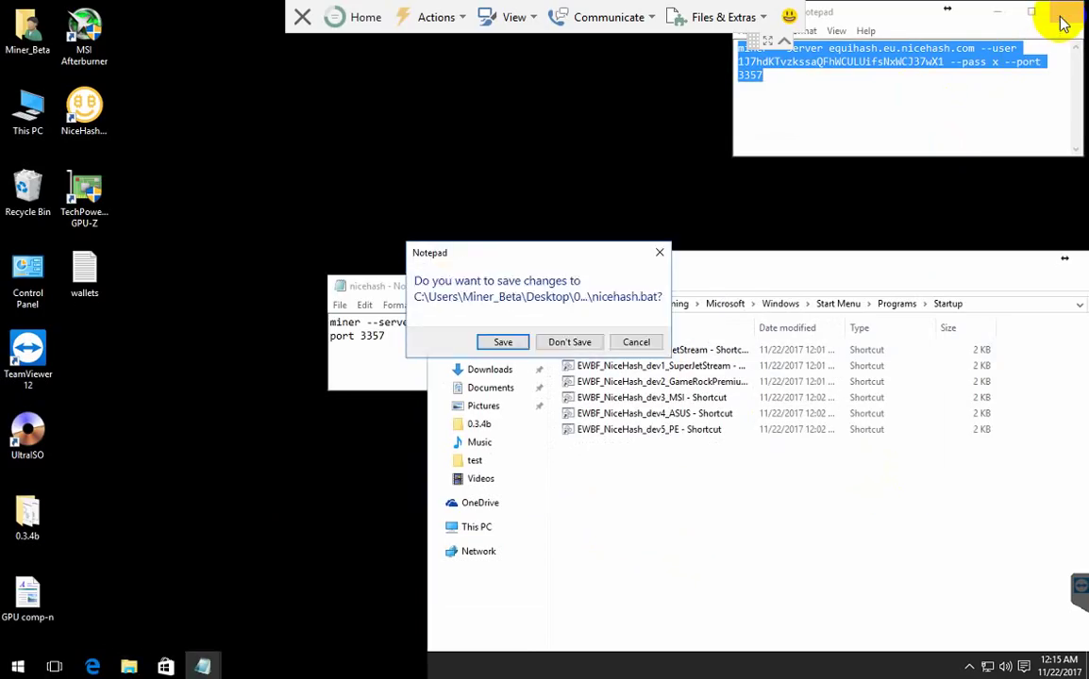
pyautogui.click(567, 344)
pyautogui.click(408, 368)
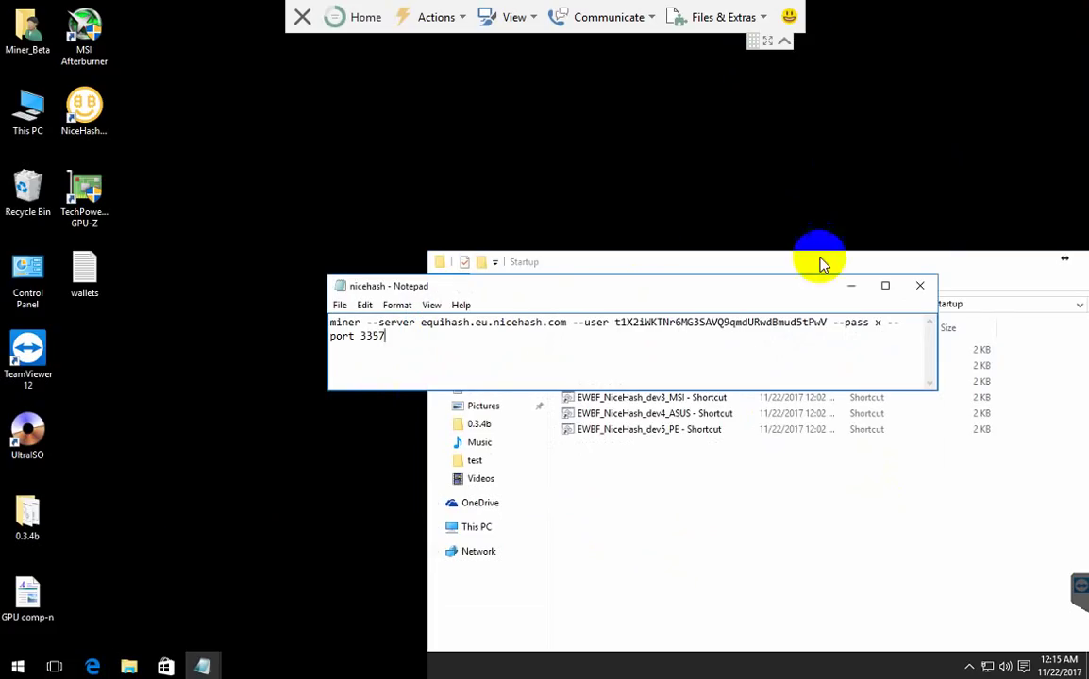
pyautogui.click(920, 286)
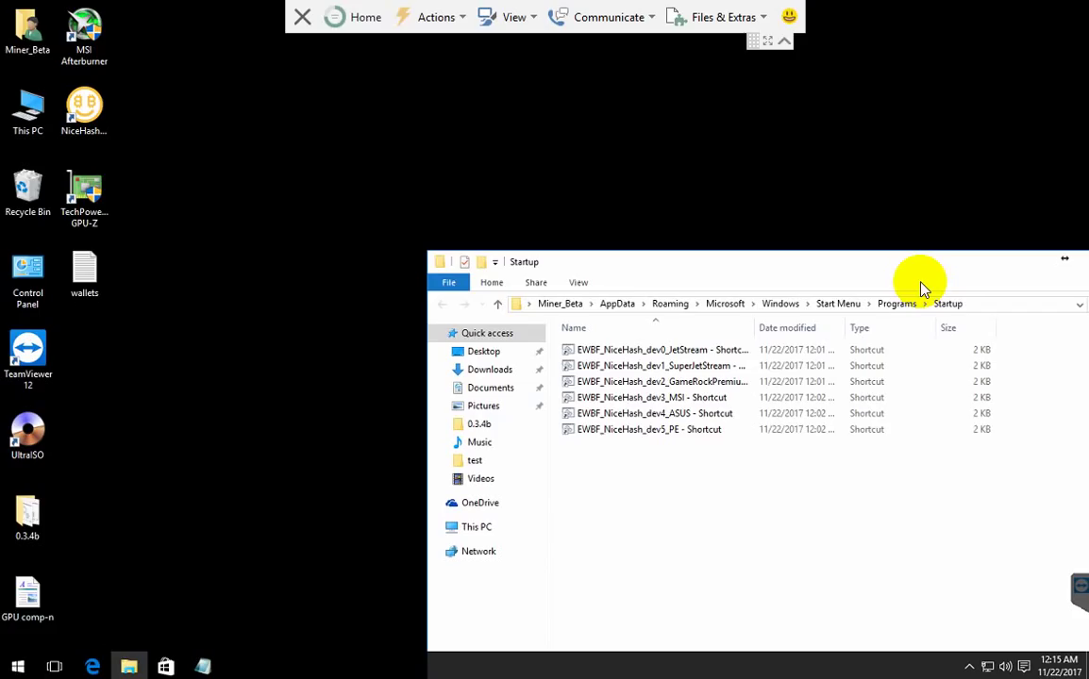
# Step: Launch the EWBF_NiceHash shortcuts dev0_JetStream, dev1_SuperJetStream, dev2_GameRockPremium and dev3_MSI from the Startup folder
pyautogui.moveTo(922, 288); pyautogui.dragTo(700, 186)
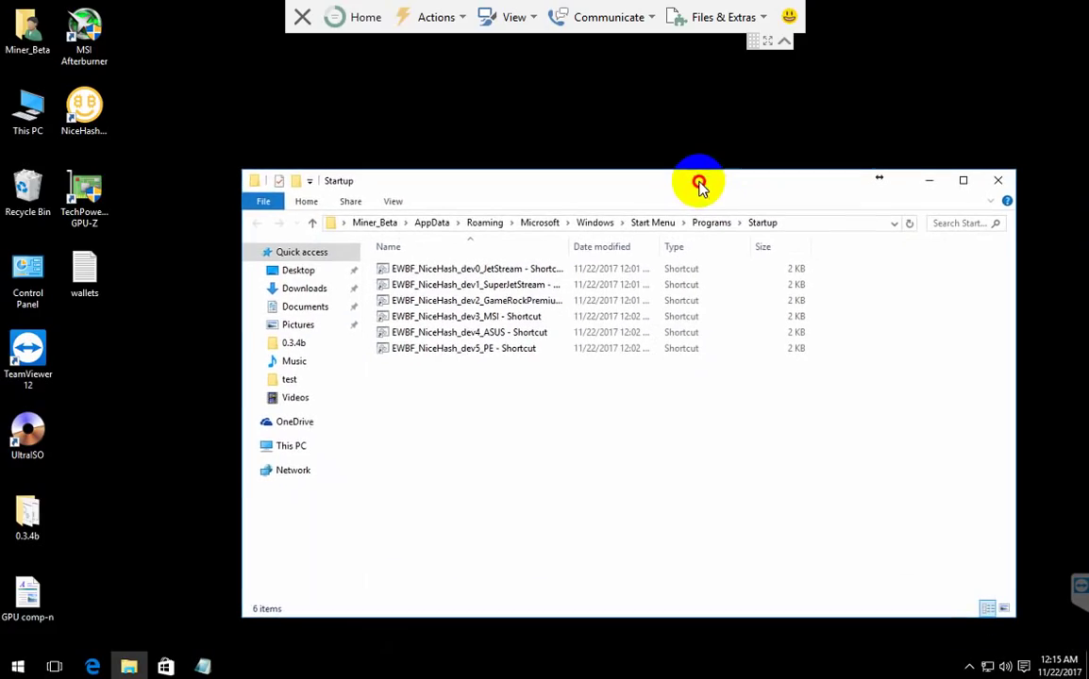
pyautogui.doubleClick(460, 269)
pyautogui.doubleClick(498, 282)
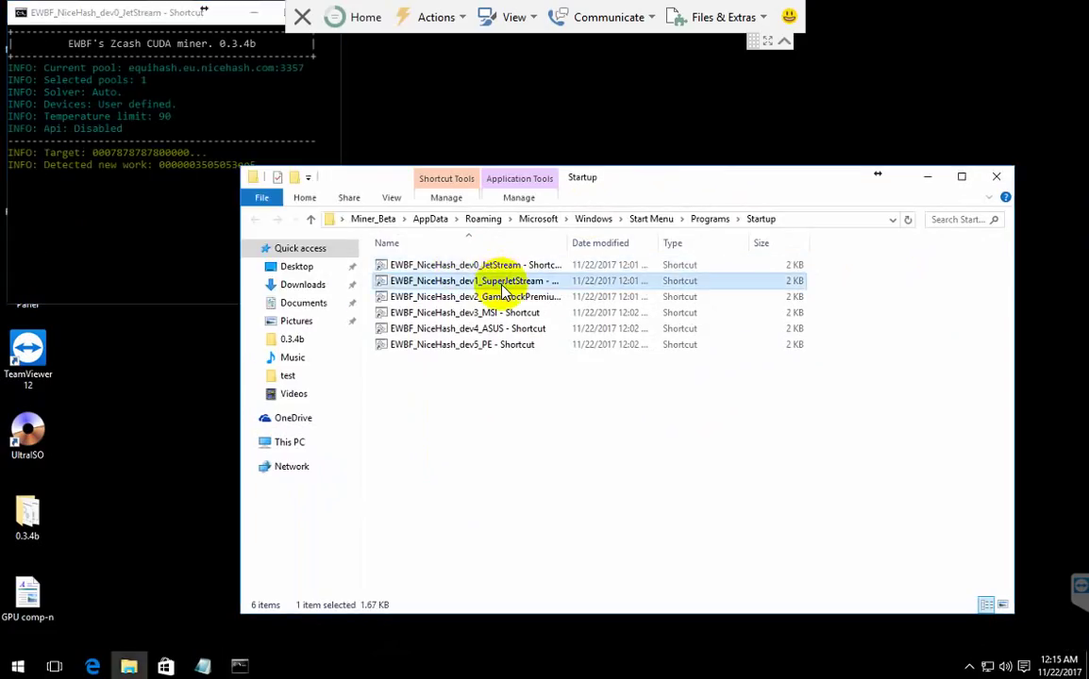
pyautogui.click(420, 312)
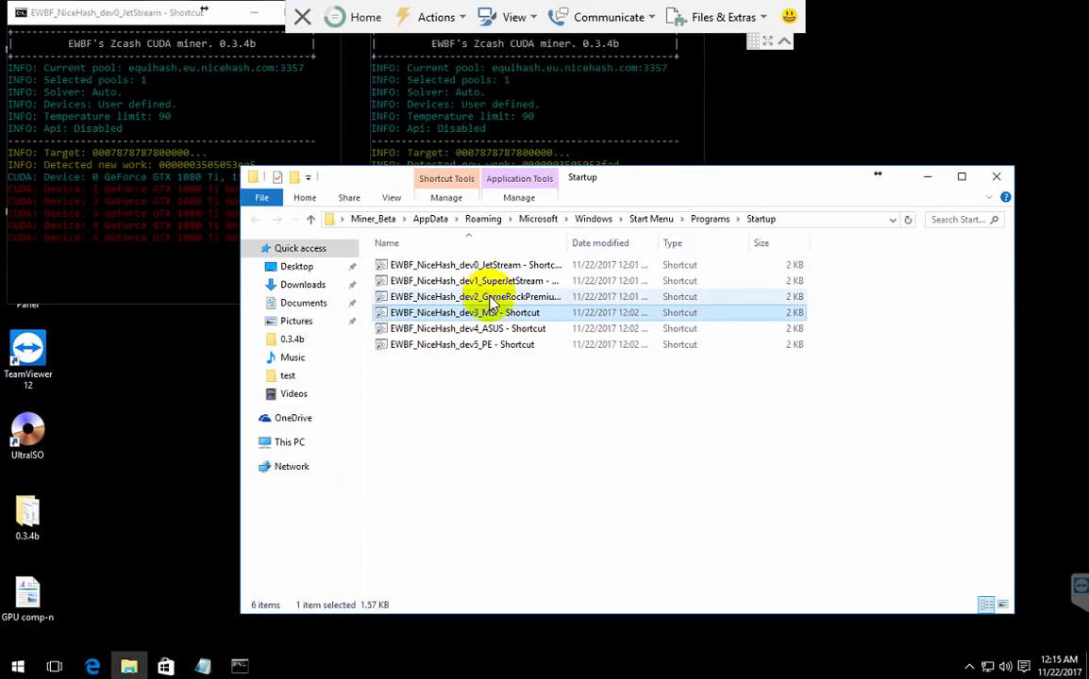
pyautogui.click(487, 297)
pyautogui.doubleClick(487, 298)
pyautogui.doubleClick(469, 312)
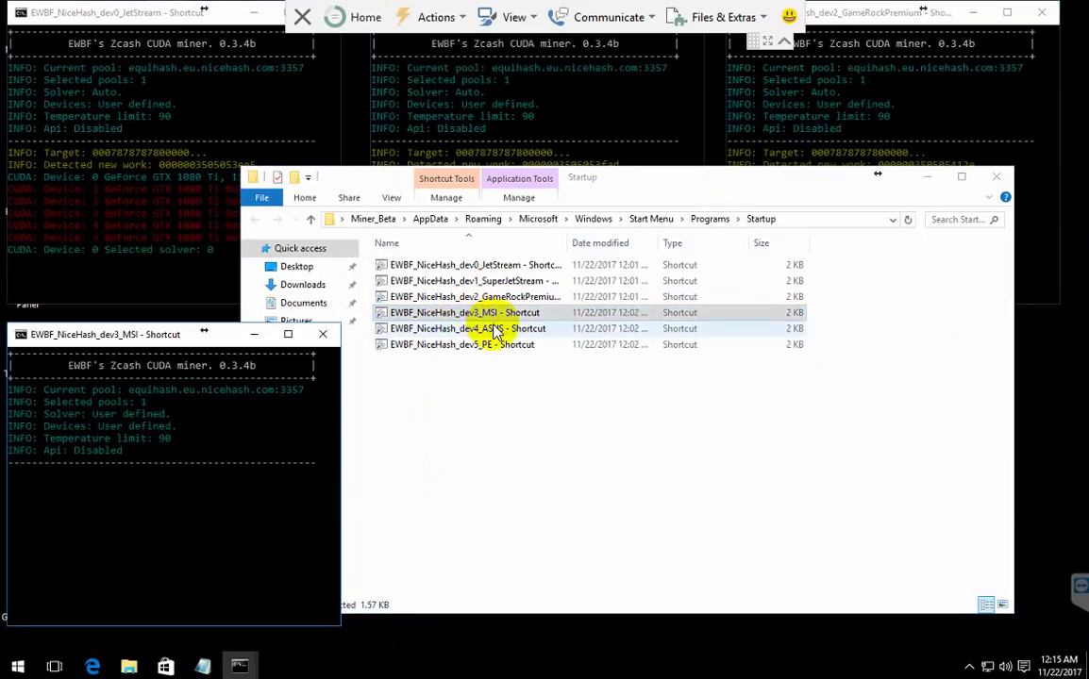
# Step: Launch the dev4_ASUS and dev5_PE miner shortcuts, restoring dev4's maximized window to normal size, and close the Startup folder
pyautogui.click(498, 329)
pyautogui.doubleClick(497, 329)
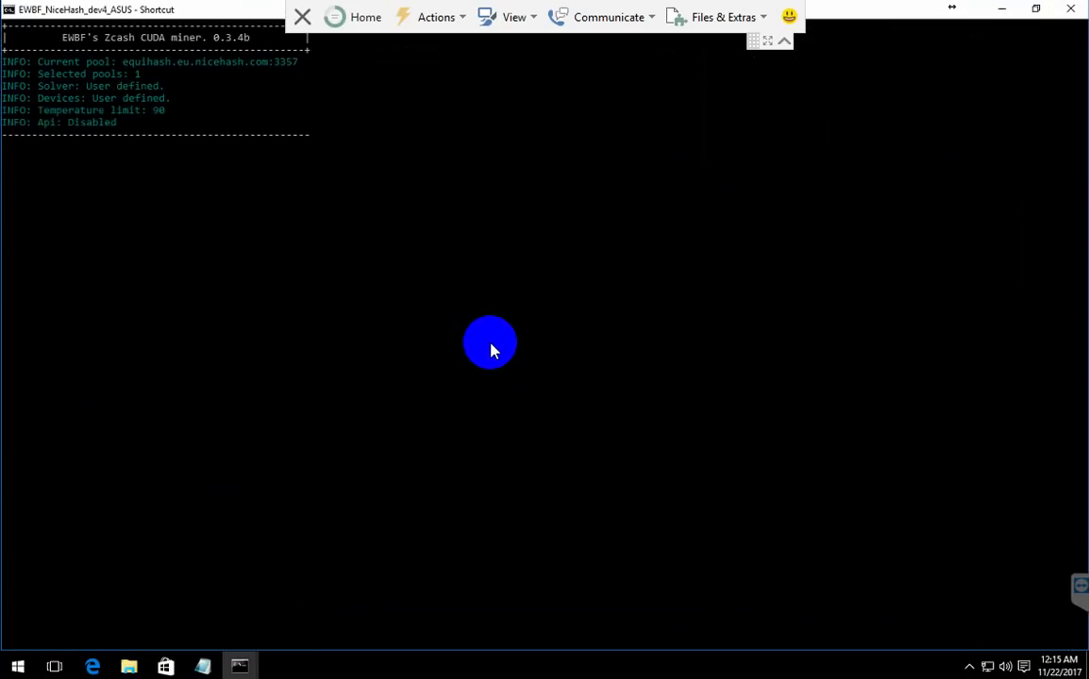
pyautogui.click(798, 198)
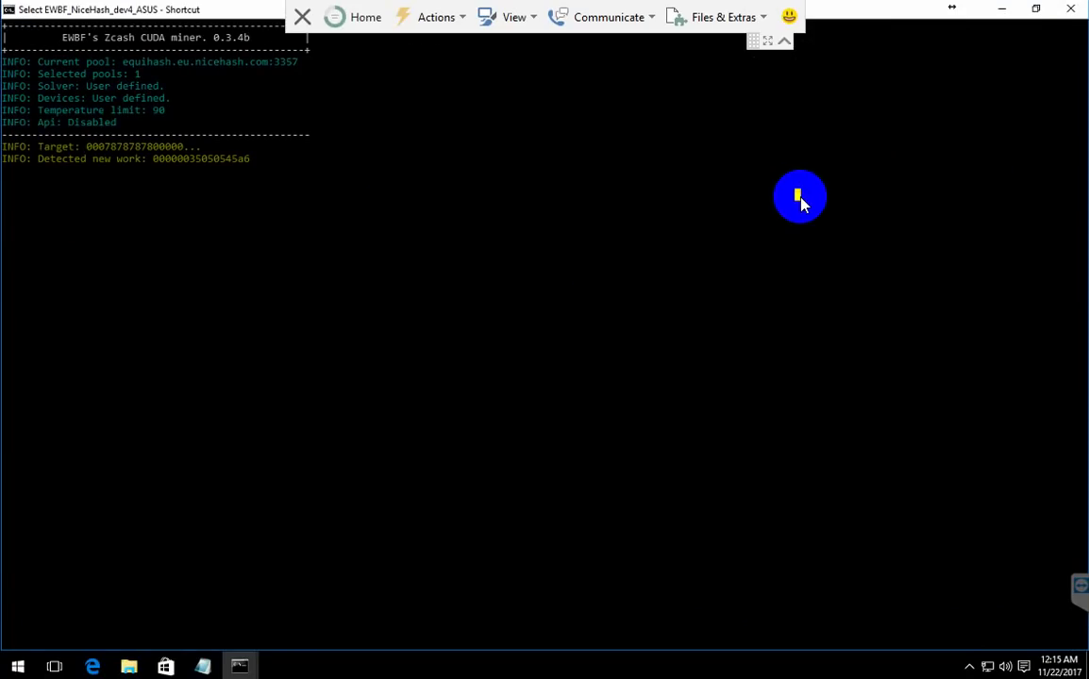
pyautogui.doubleClick(199, 9)
pyautogui.click(742, 387)
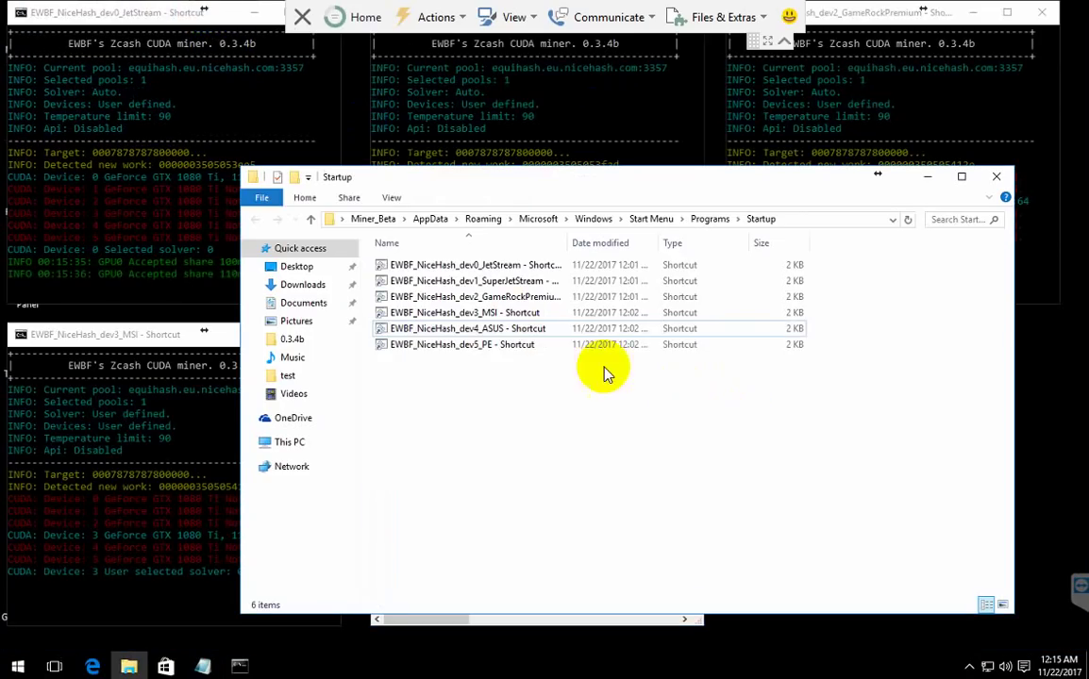
pyautogui.doubleClick(506, 345)
pyautogui.click(996, 177)
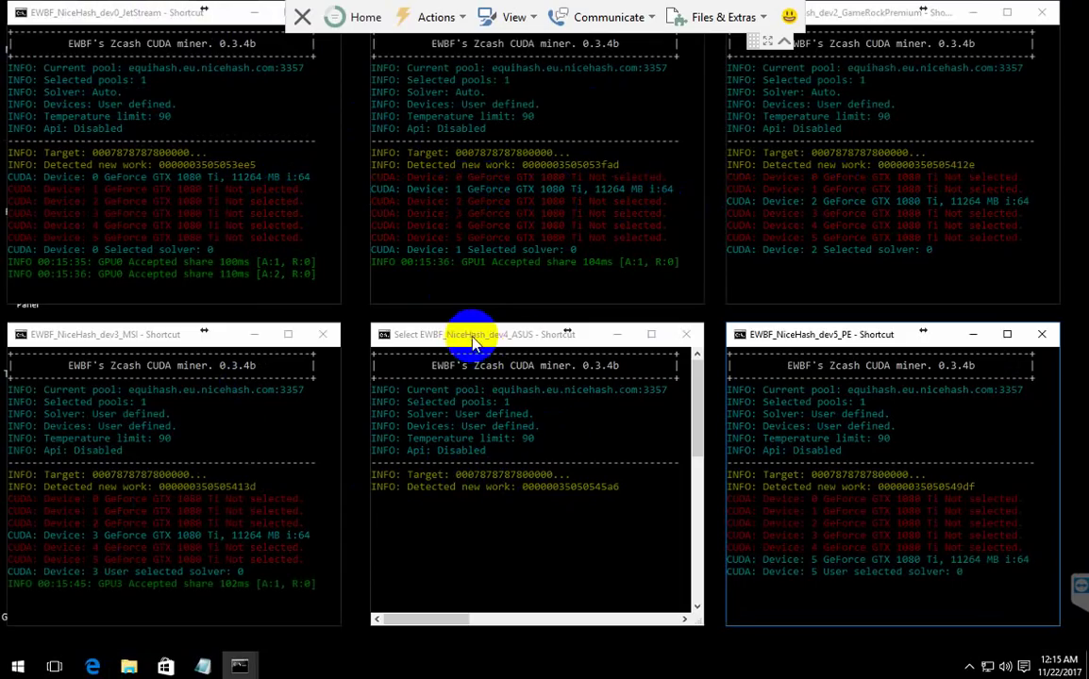
# Step: Compare the dev4_ASUS and dev5_PE miner windows and close the dev4_ASUS one
pyautogui.click(472, 342)
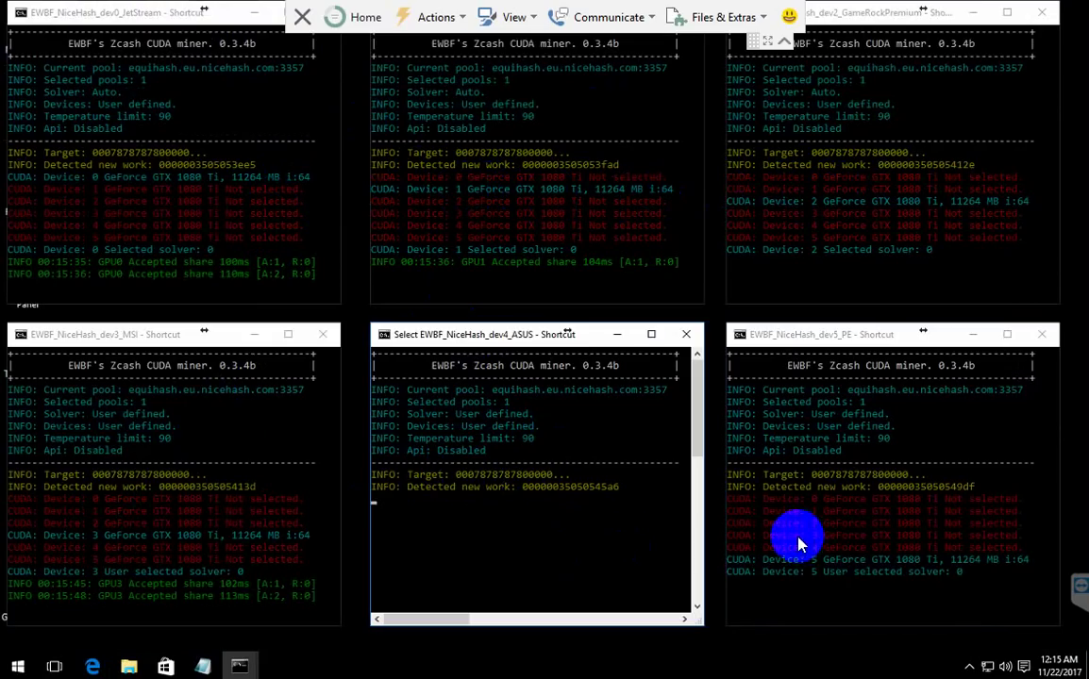
pyautogui.click(829, 570)
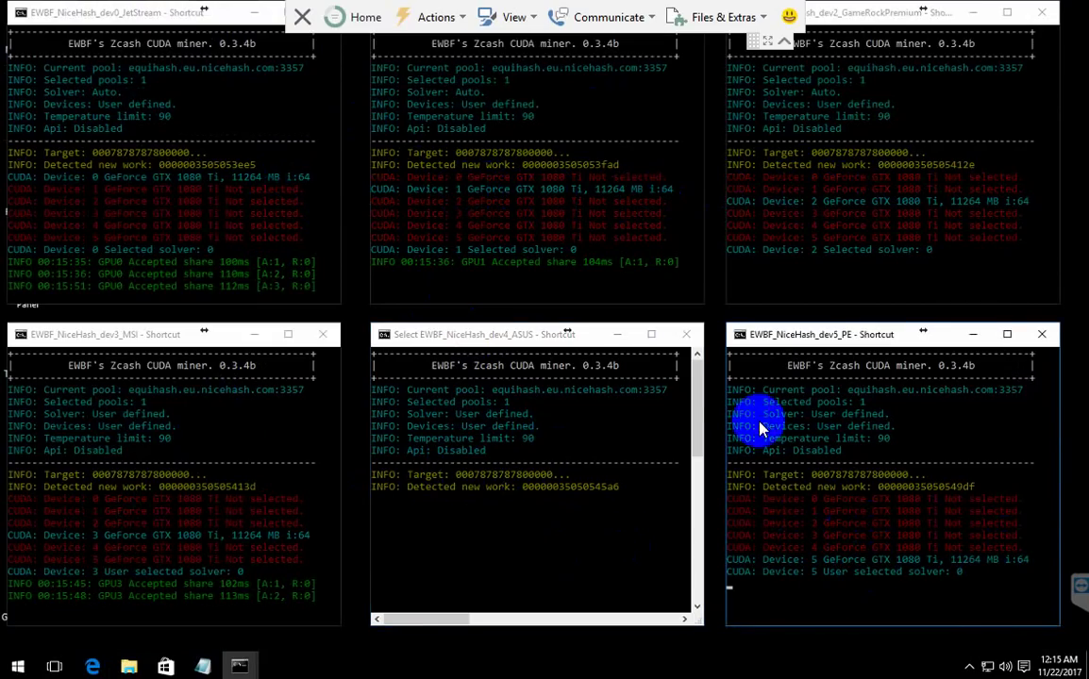
pyautogui.click(688, 340)
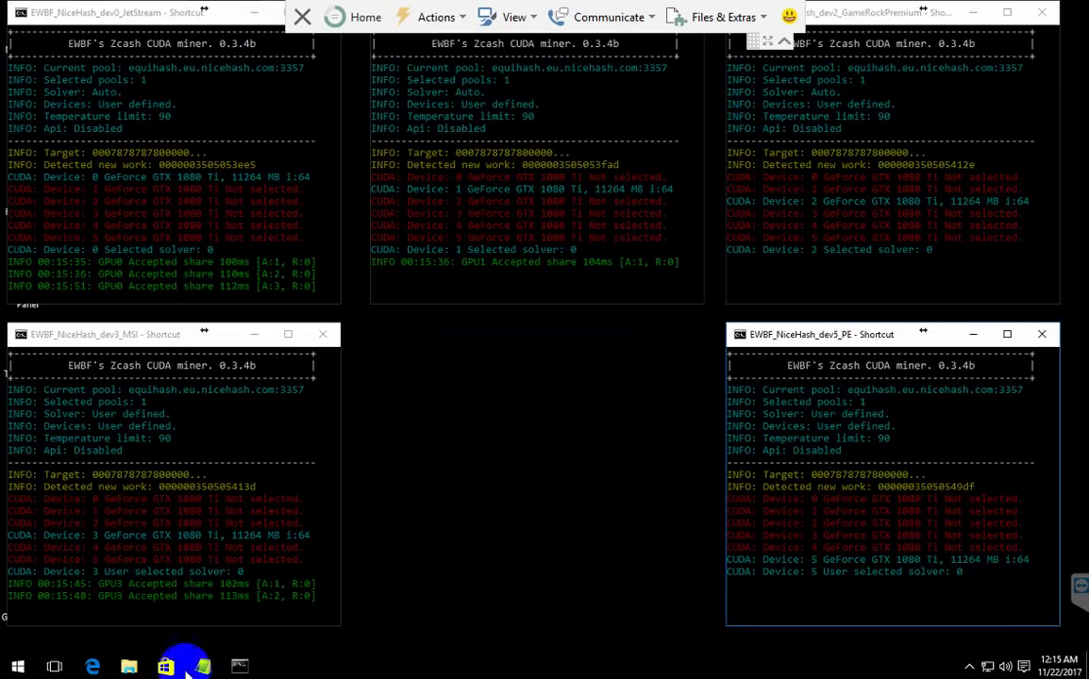
# Step: Reopen the Startup folder through the Run command, launch the dev4_ASUS miner shortcut again, and close the folder
pyautogui.click(130, 667)
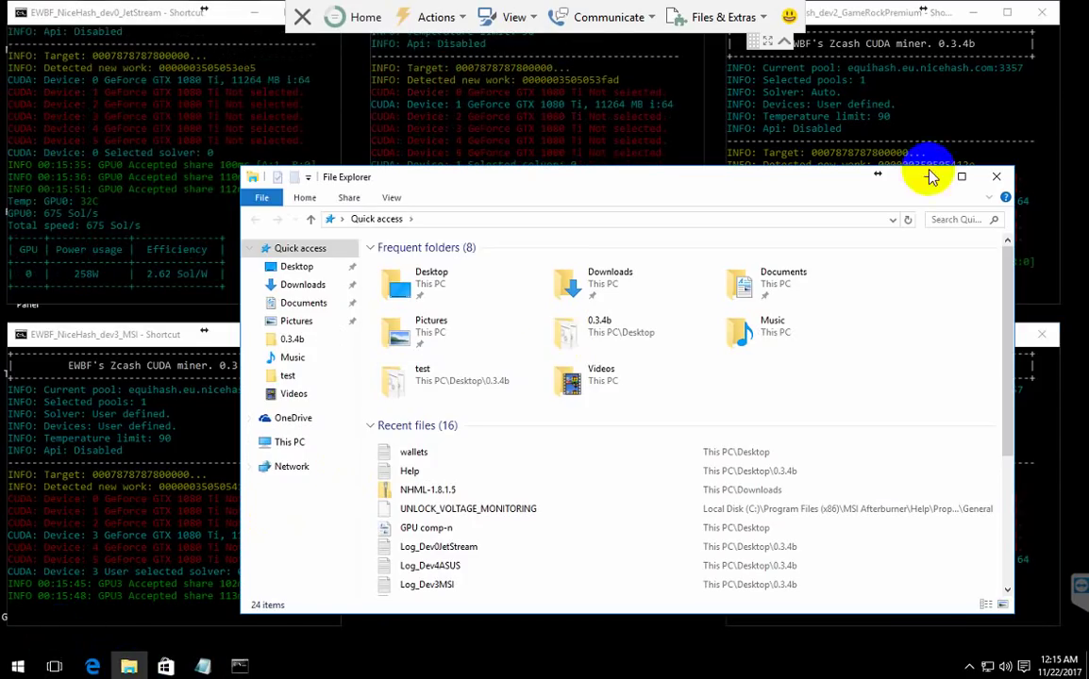
pyautogui.click(997, 177)
pyautogui.rightClick(17, 672)
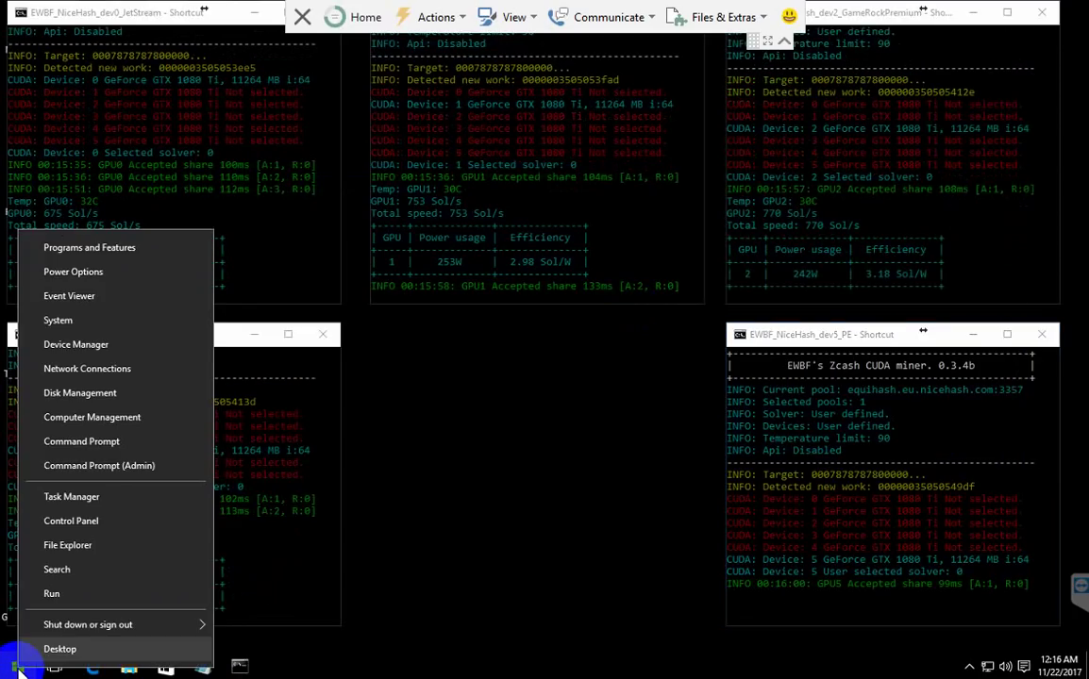
pyautogui.click(52, 591)
pyautogui.click(121, 619)
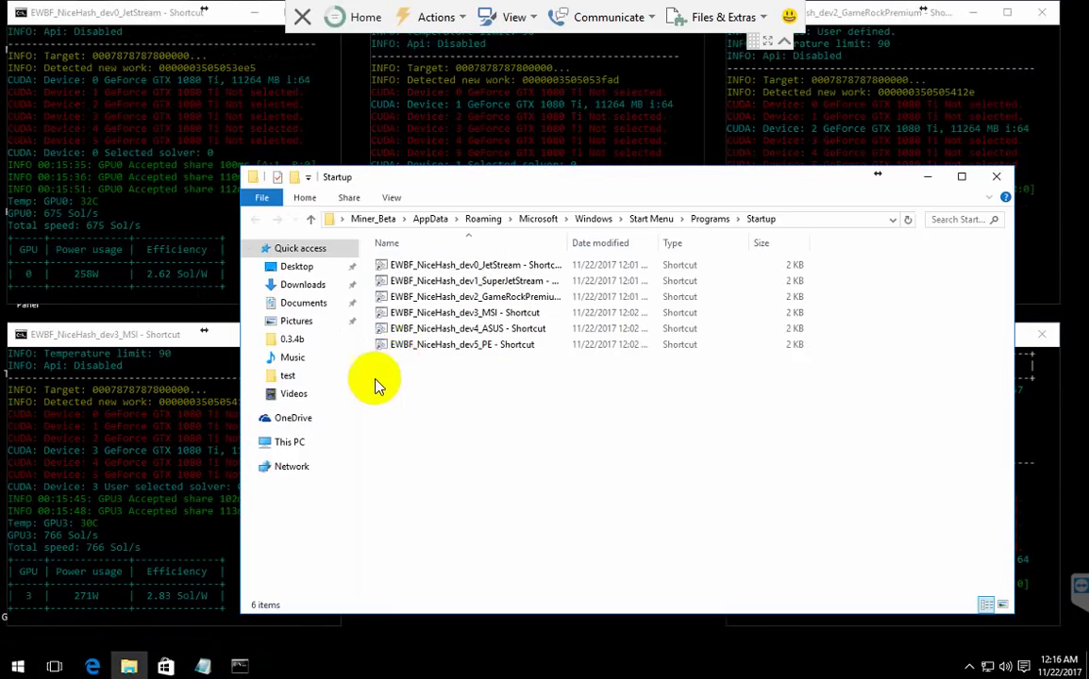
pyautogui.doubleClick(507, 329)
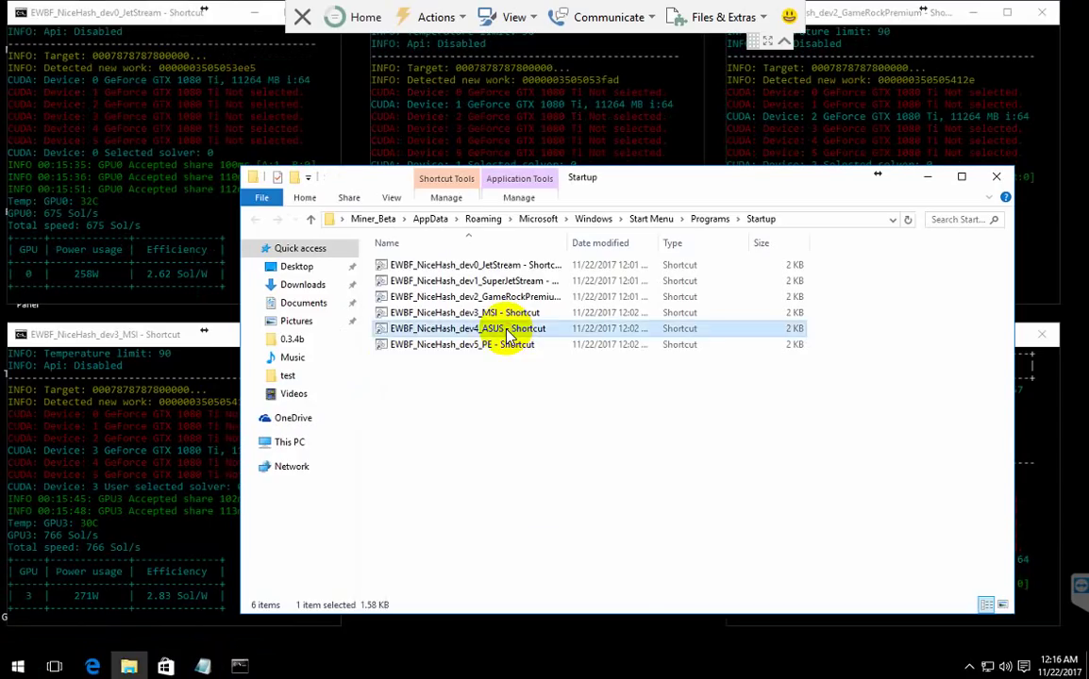
pyautogui.click(994, 180)
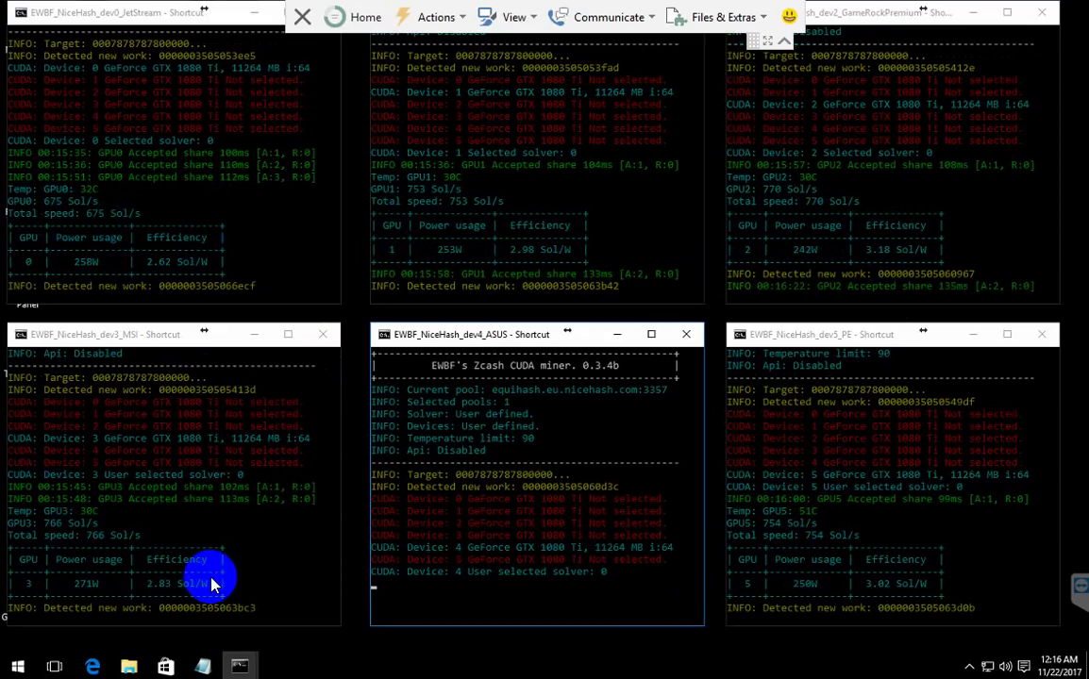
# Step: Switch to Edge, reload the wallet's NiceHash miner statistics page, and examine the number of workers
pyautogui.click(93, 666)
pyautogui.click(83, 13)
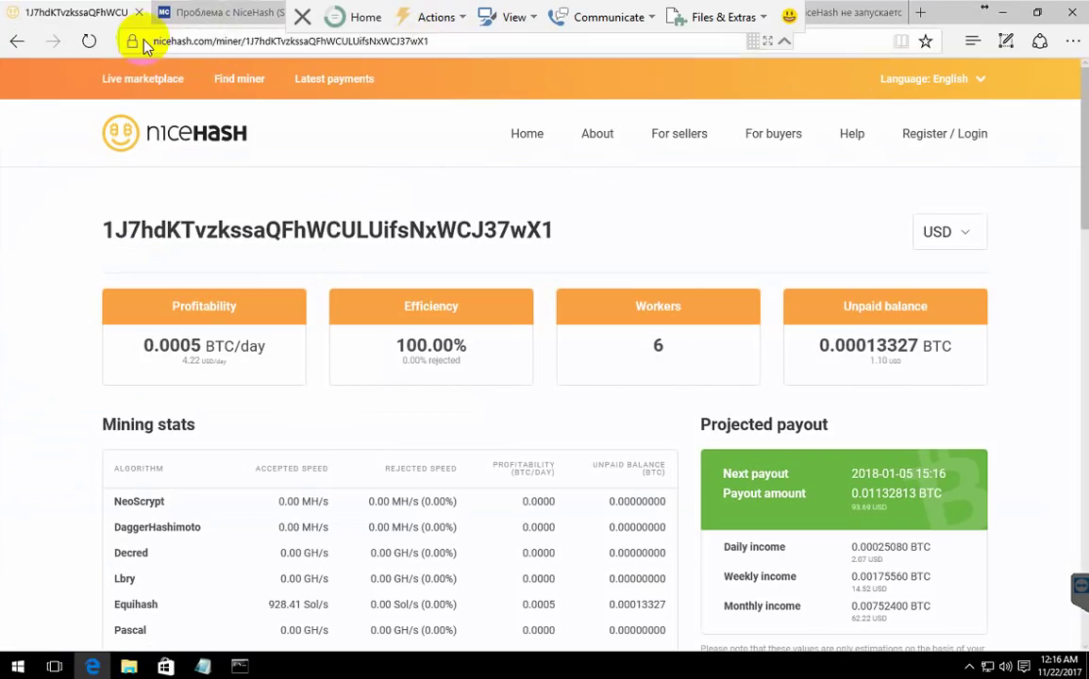
pyautogui.click(90, 40)
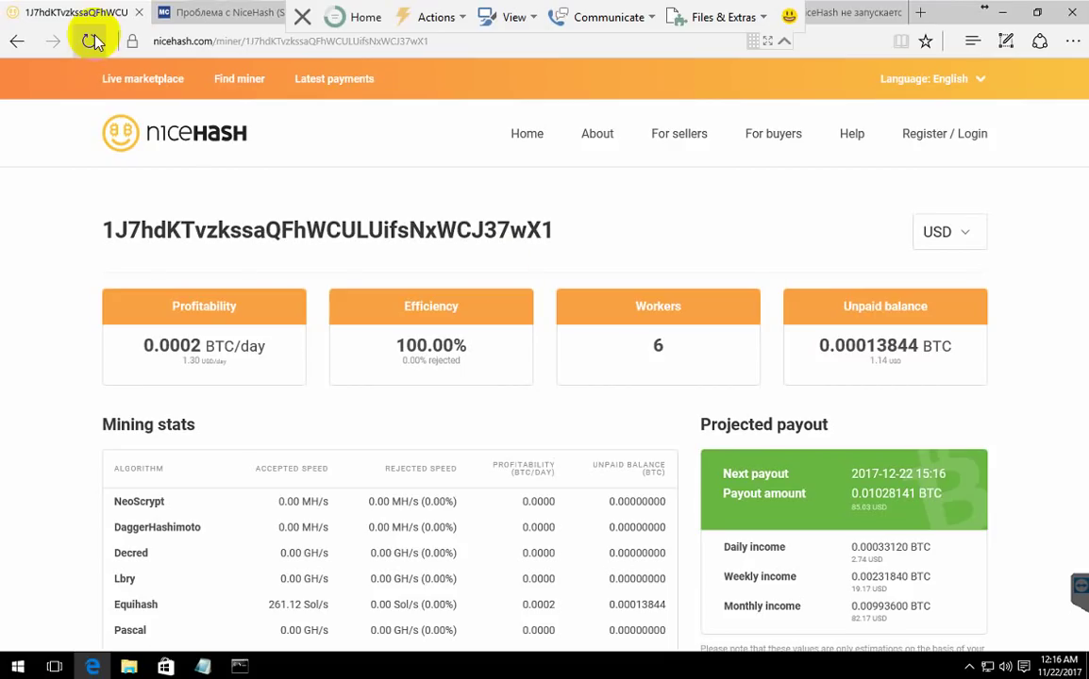
pyautogui.doubleClick(660, 346)
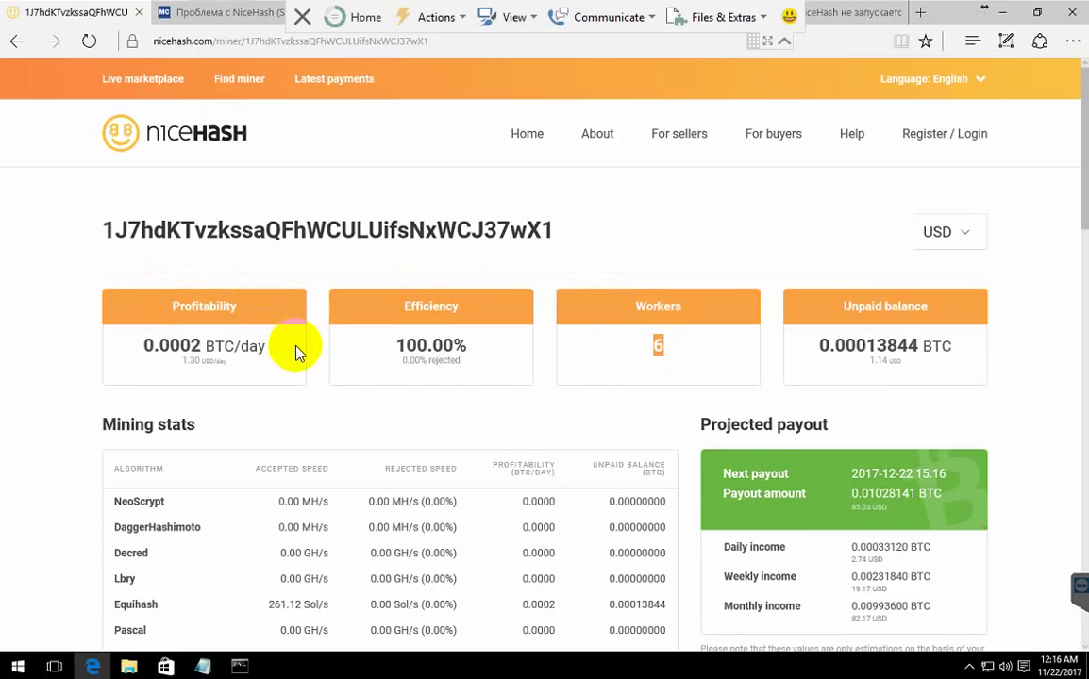
# Step: Examine the profitability figure on the NiceHash statistics page, and bring the dev0_JetStream miner window in front of it
pyautogui.click(153, 348)
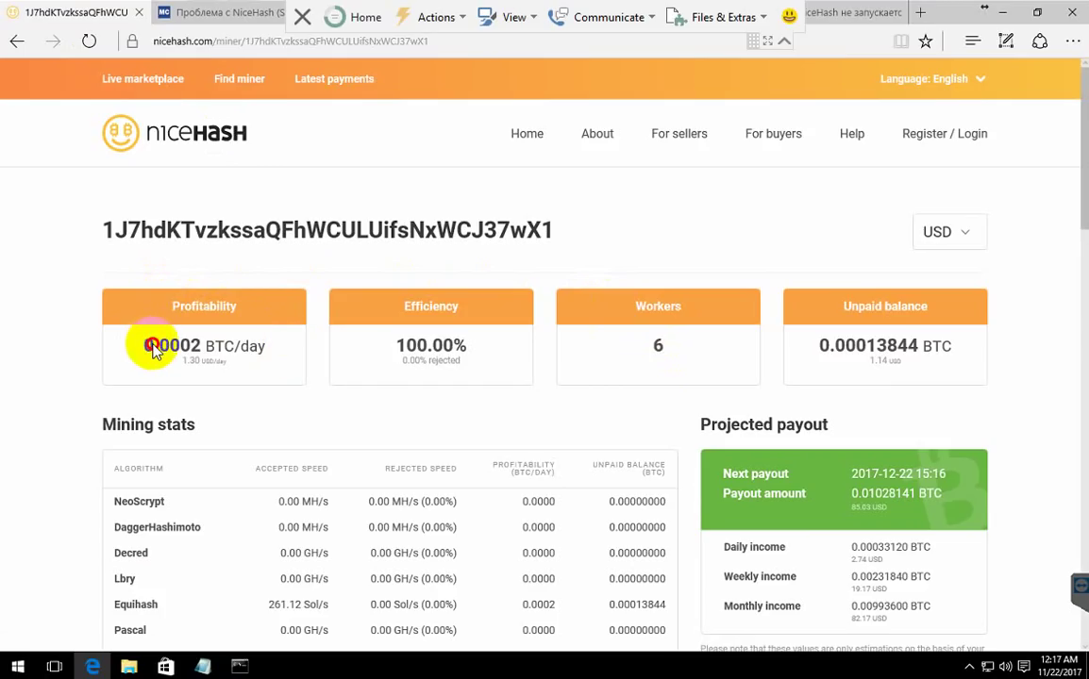
pyautogui.moveTo(153, 348); pyautogui.dragTo(201, 349)
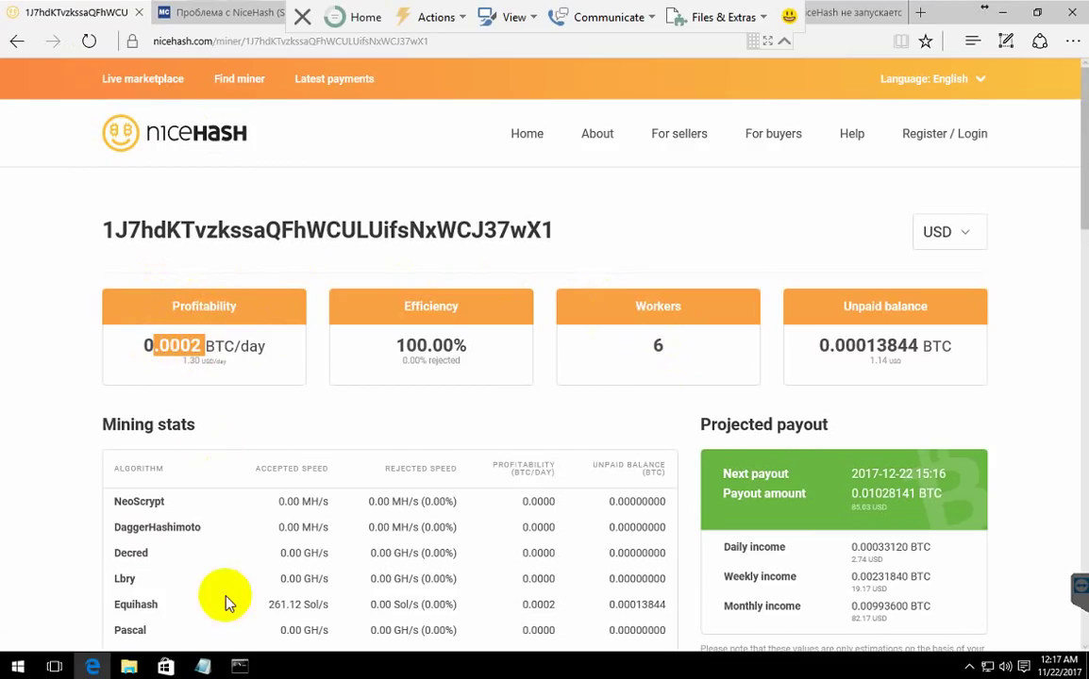
pyautogui.click(240, 667)
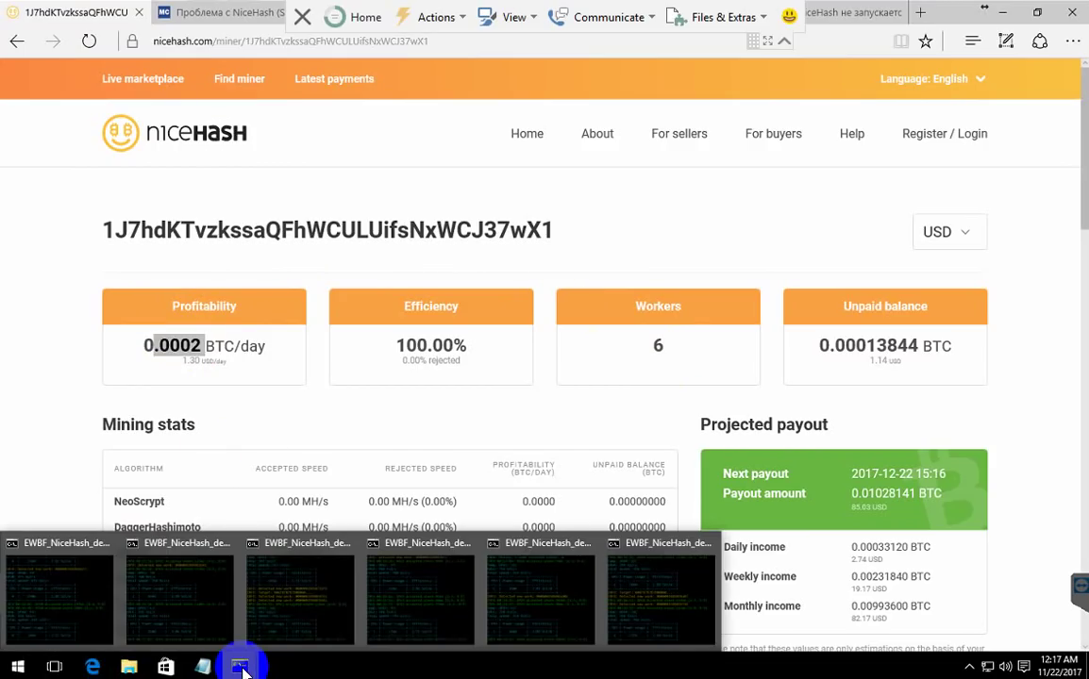
pyautogui.click(20, 602)
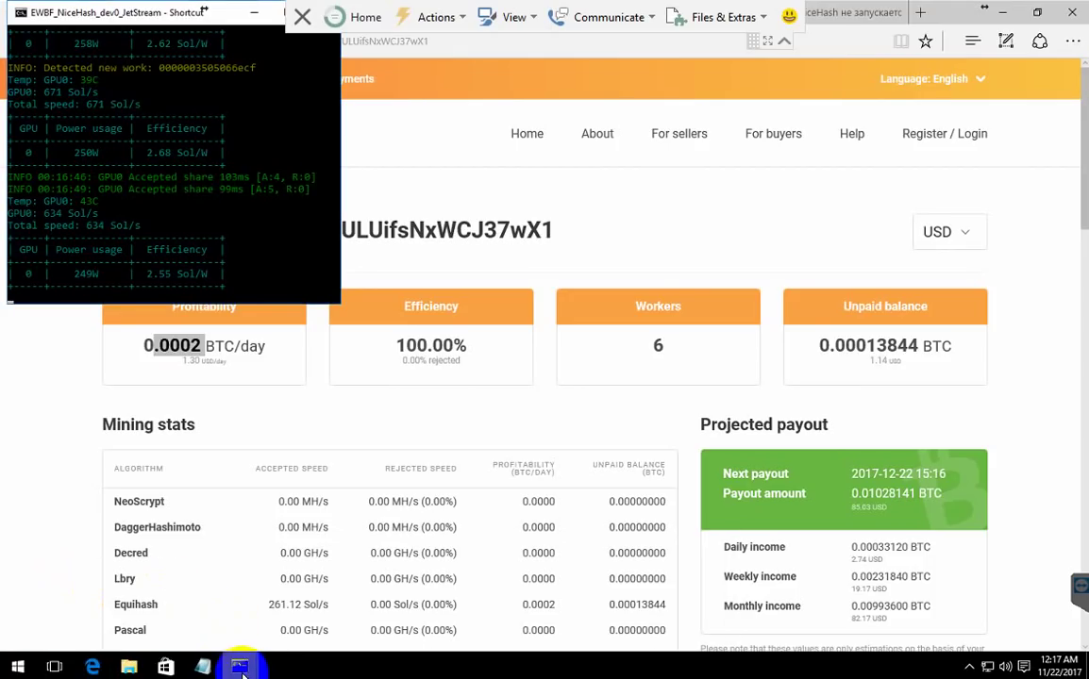
# Step: Bring the GPU1, dev2_GameRockPremium and dev3_MSI miner windows to the front over the statistics page
pyautogui.rightClick(240, 668)
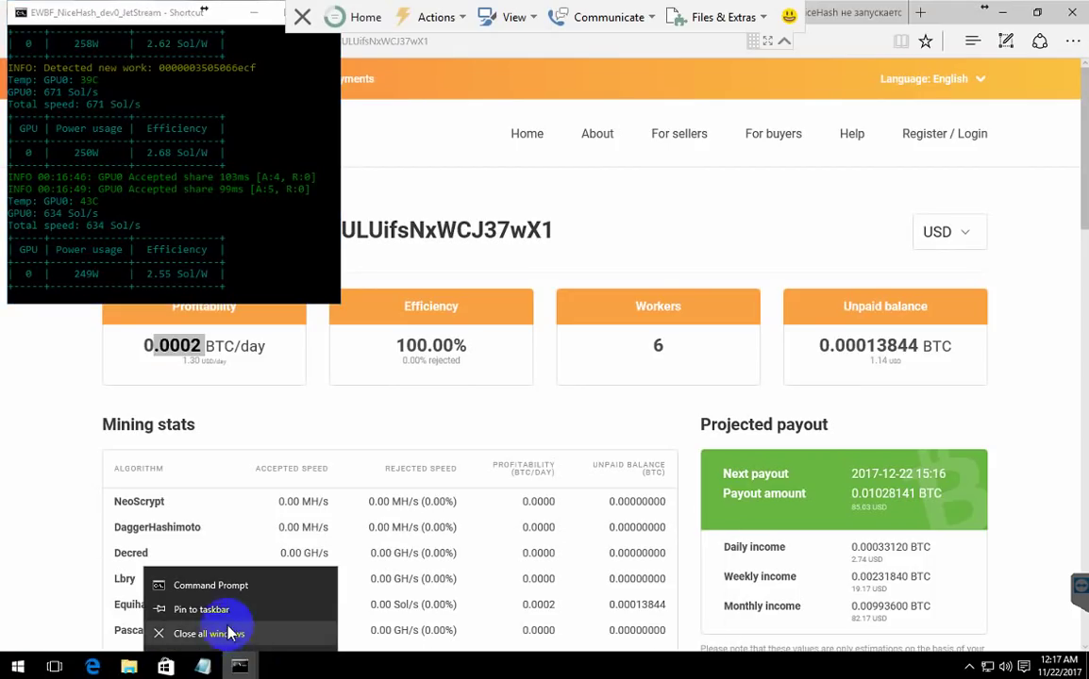
pyautogui.click(241, 663)
pyautogui.click(192, 602)
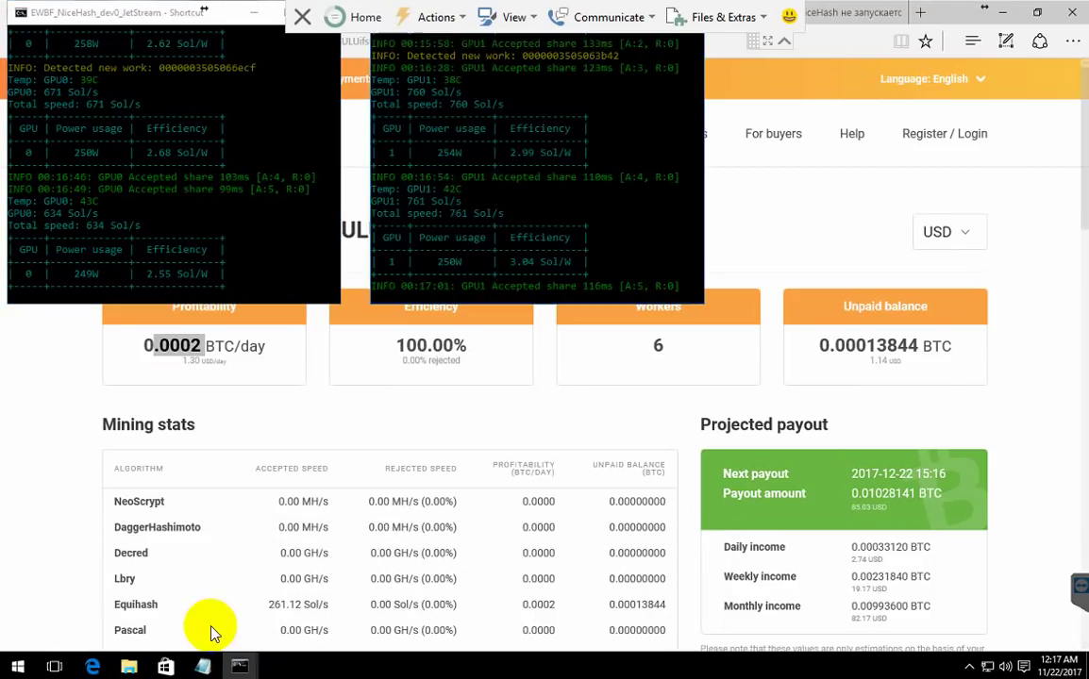
pyautogui.click(242, 663)
pyautogui.click(321, 623)
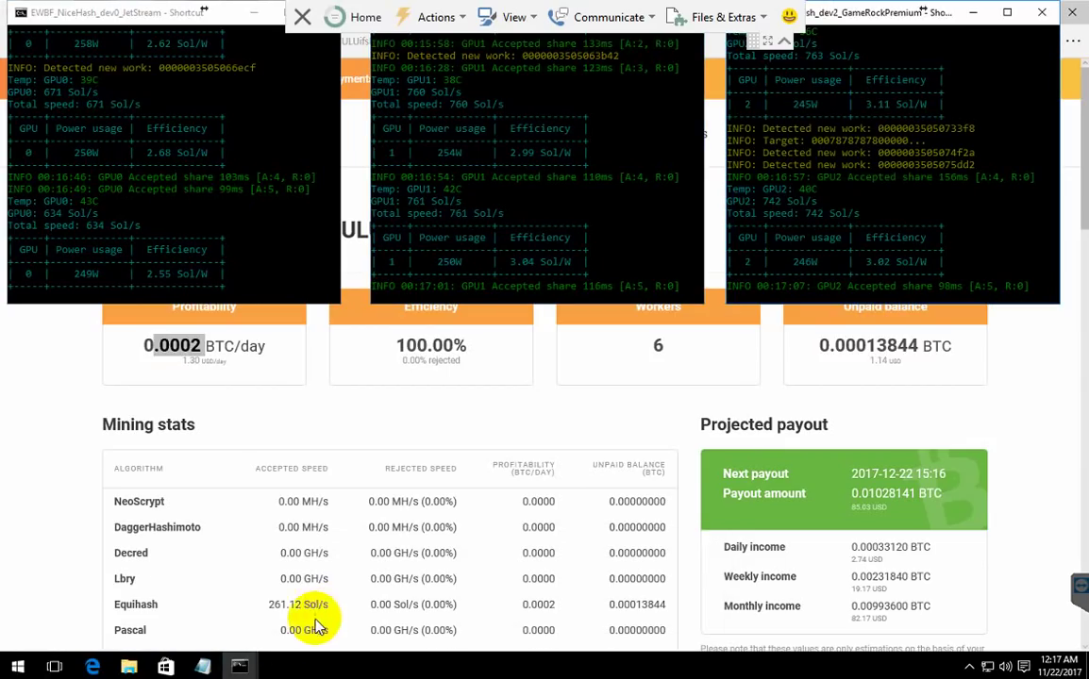
pyautogui.click(240, 667)
pyautogui.click(396, 602)
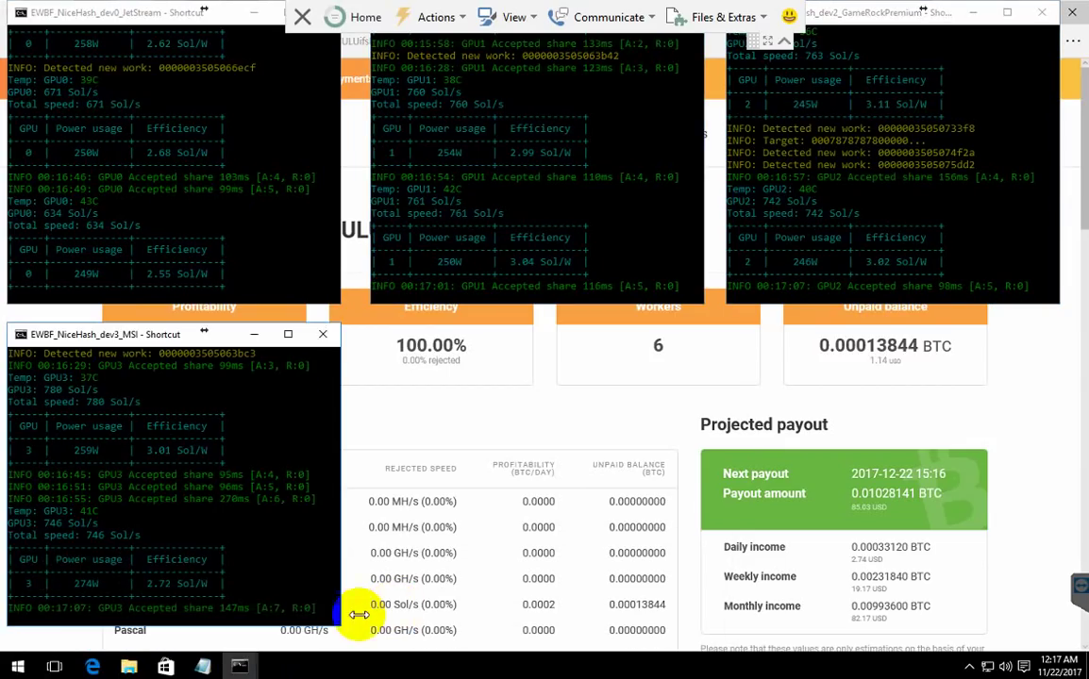
# Step: Bring the dev5_PE and dev4_ASUS miner windows to the front alongside the other miners to compare their speeds
pyautogui.click(242, 663)
pyautogui.click(543, 604)
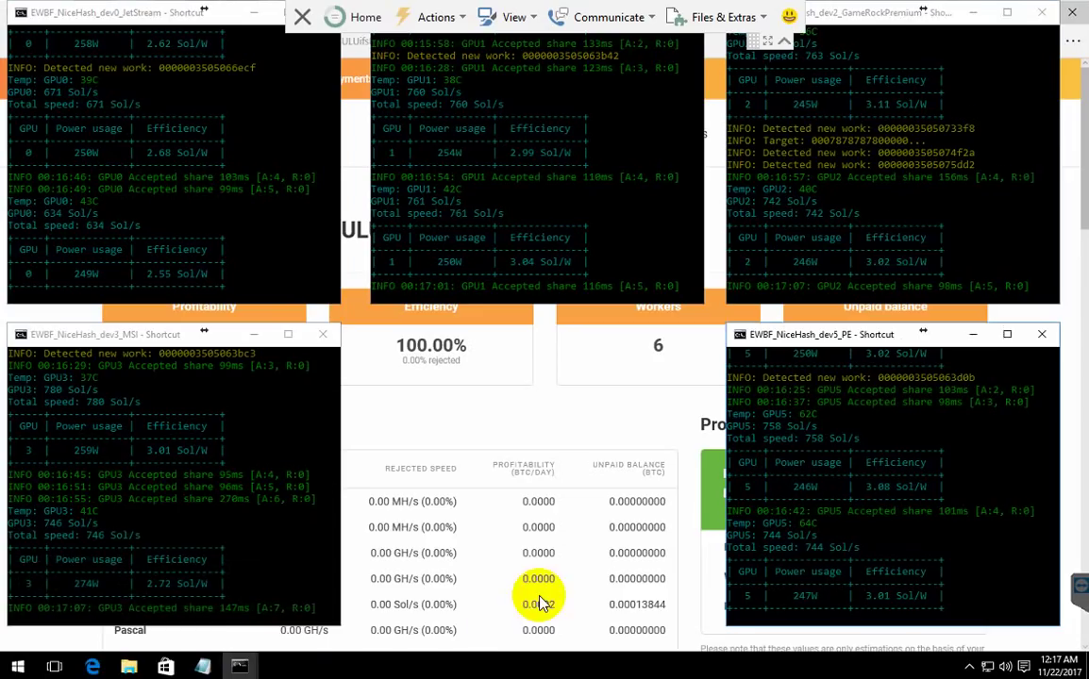
pyautogui.click(242, 663)
pyautogui.click(510, 604)
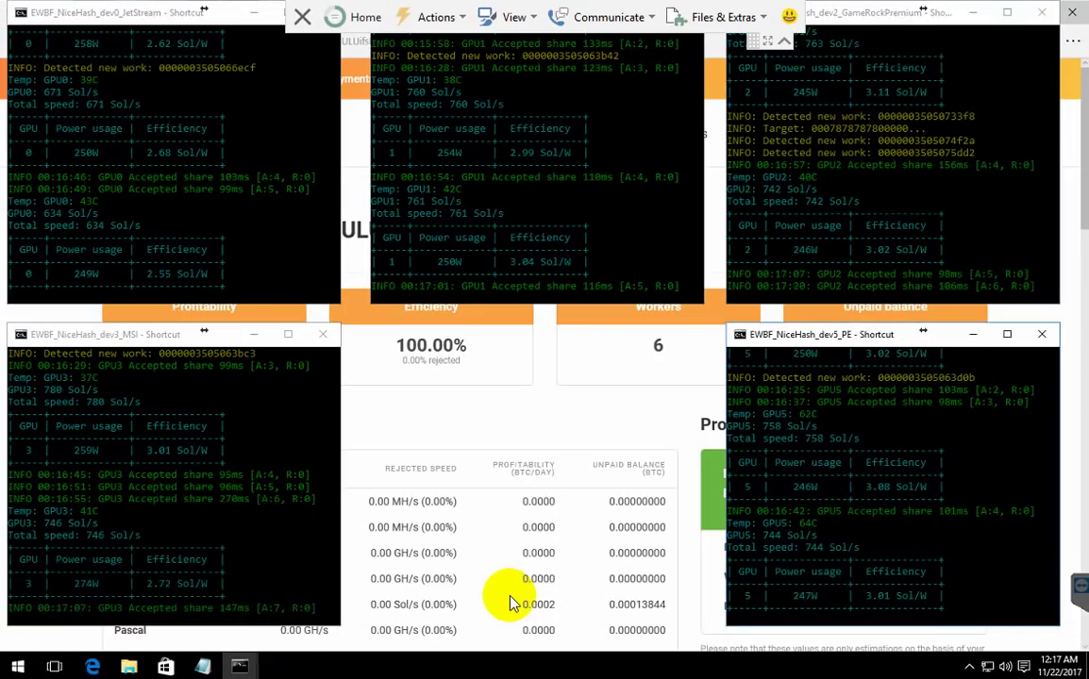
pyautogui.click(240, 665)
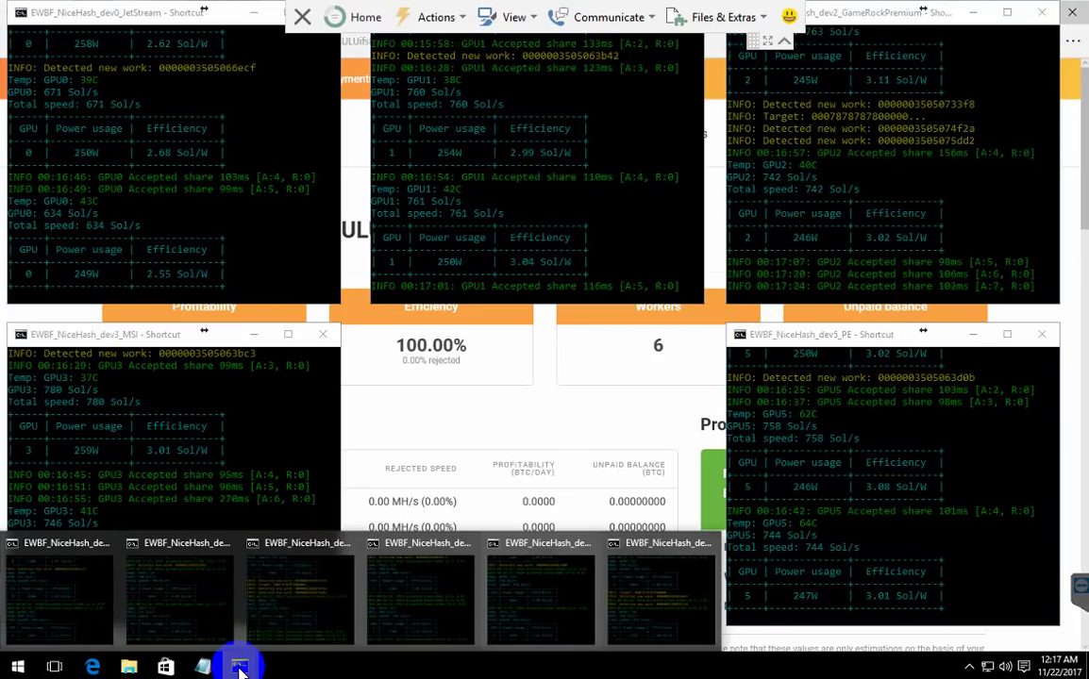
pyautogui.click(340, 609)
pyautogui.click(239, 665)
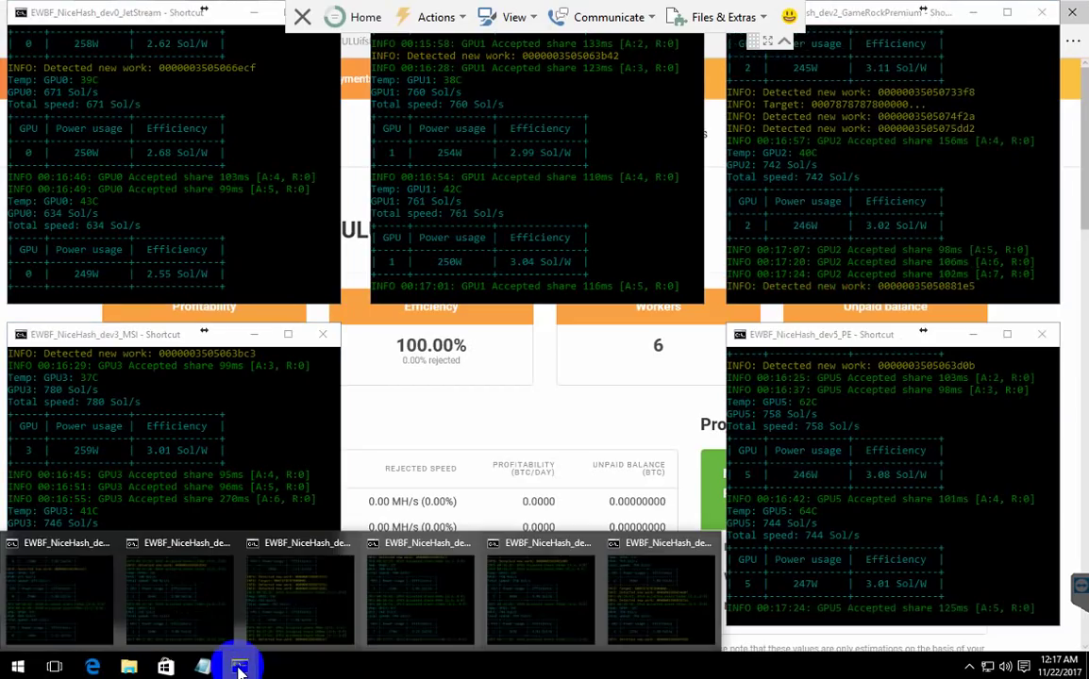
pyautogui.click(573, 600)
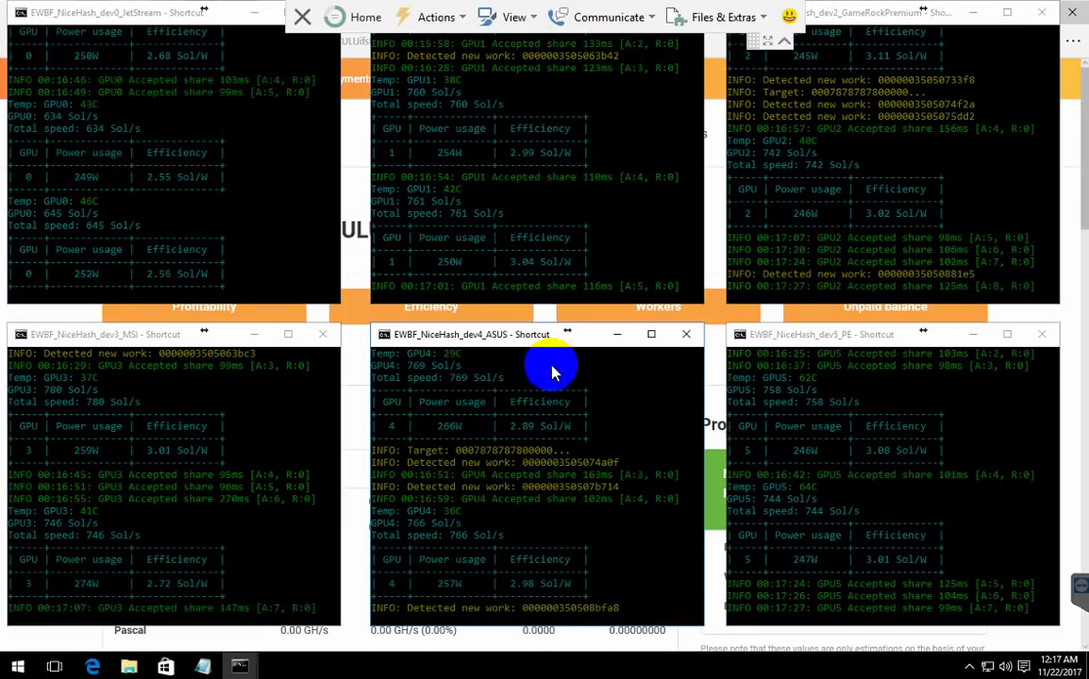